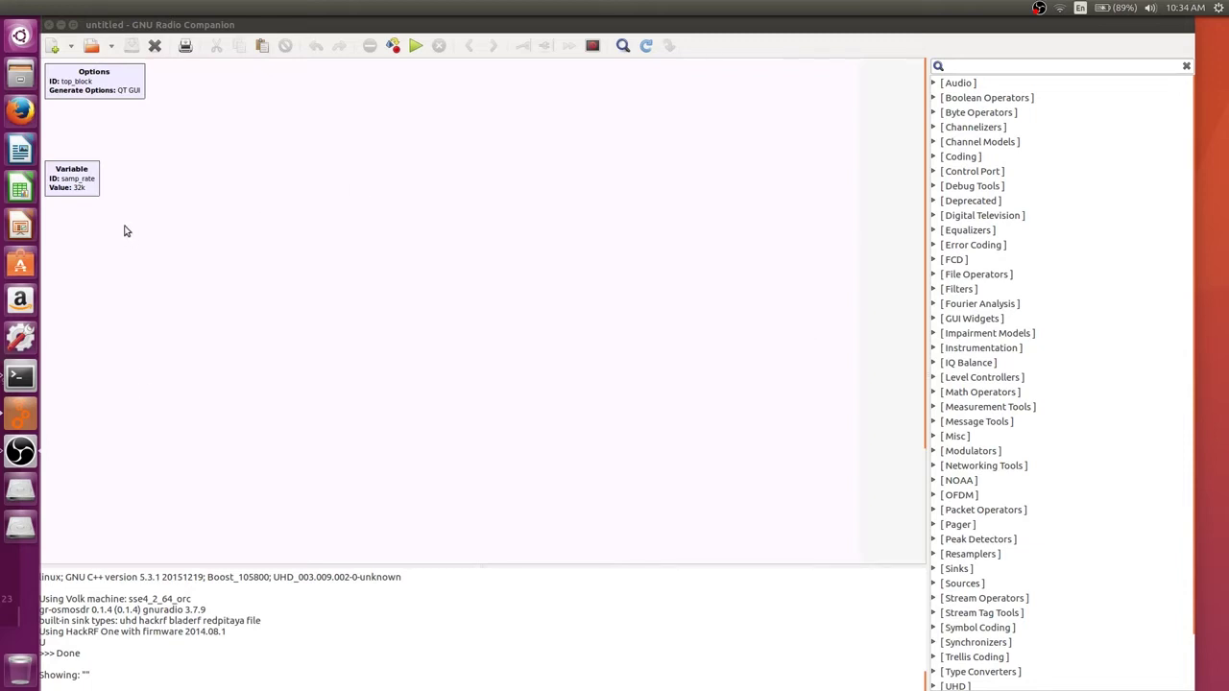
- Nudge the samp_rate Variable block up and change its value from 32000 to 2M
drag(73, 181, 78, 134)
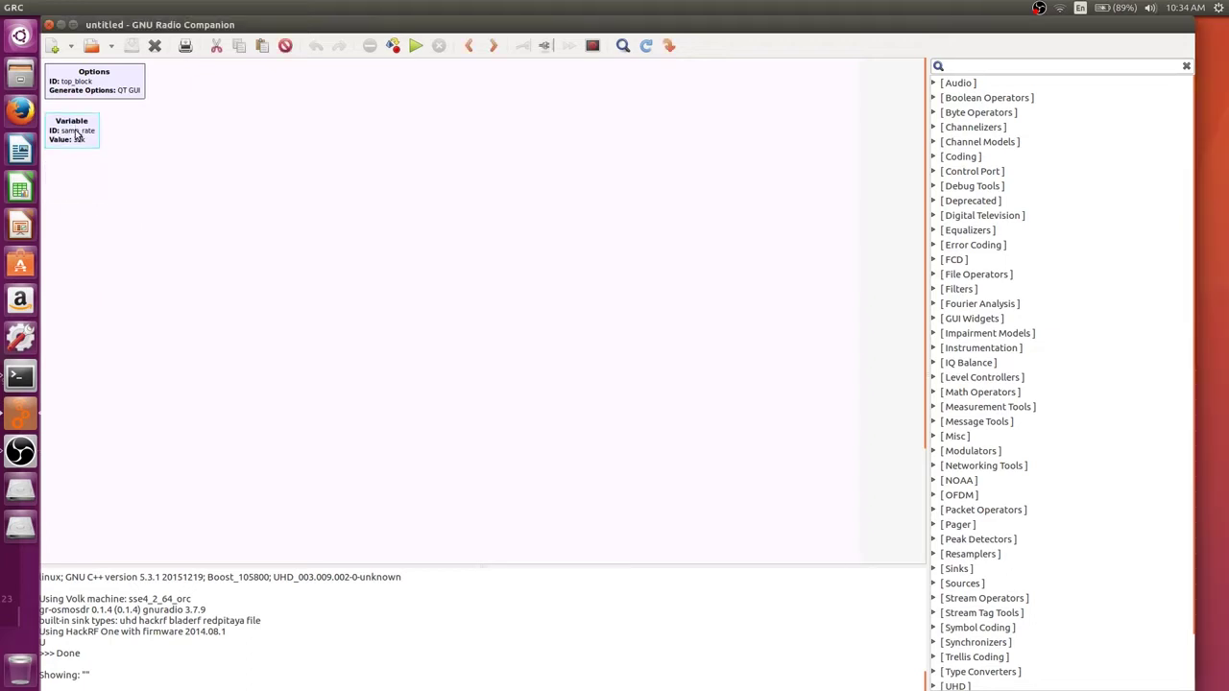
double_click(77, 135)
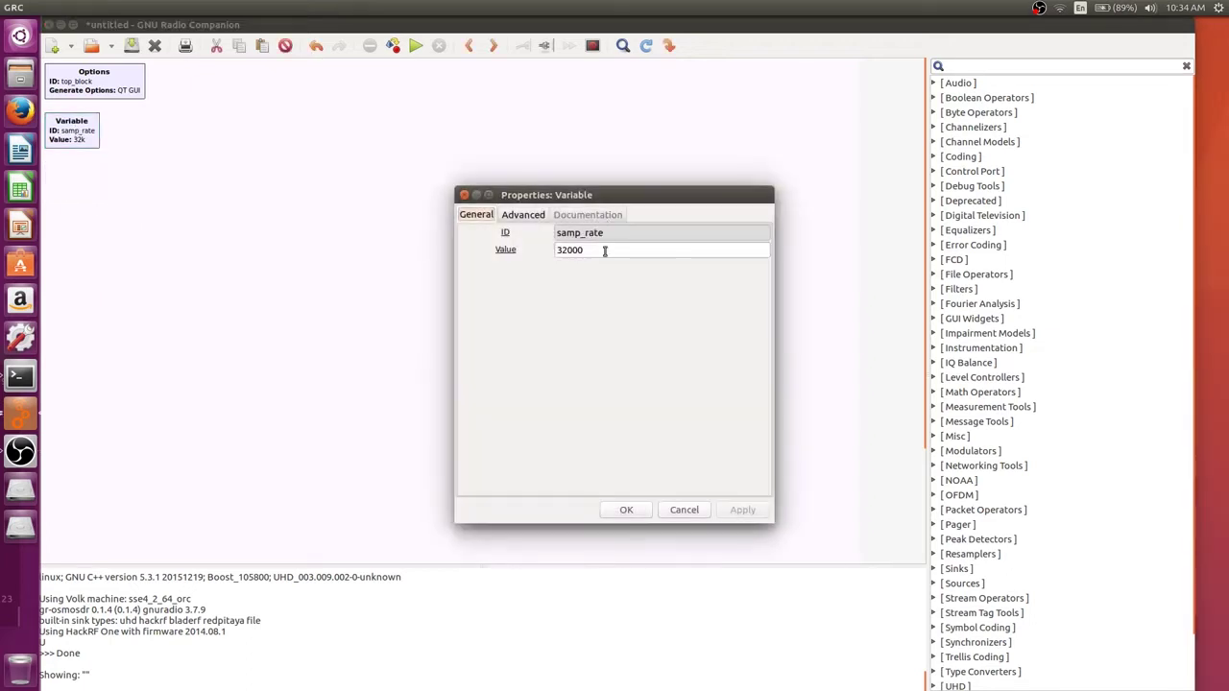
text(2M)
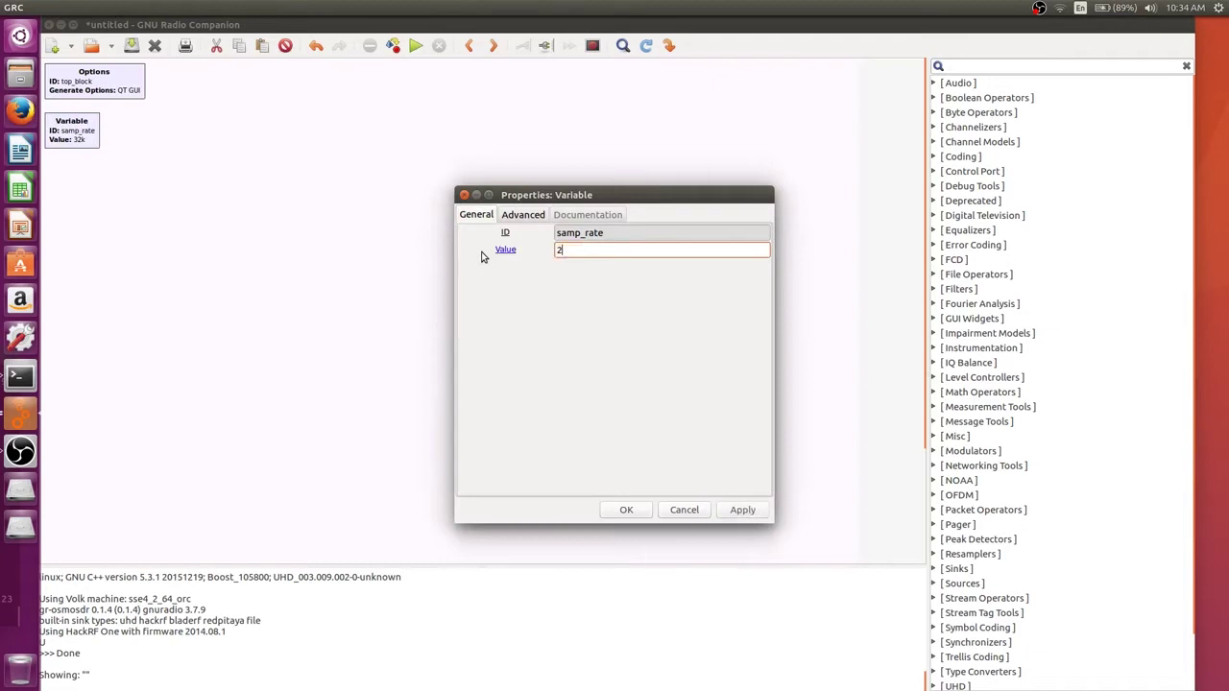
key(Return)
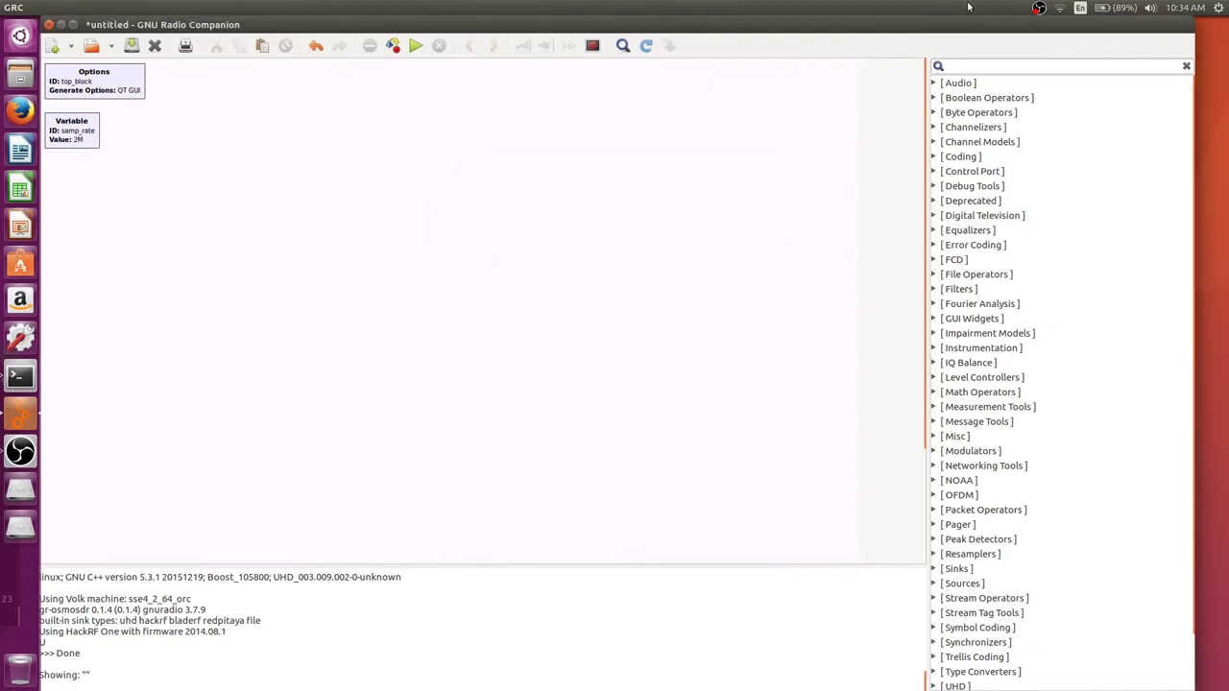
- Search 'wav file' and place a Wav File Source block on the canvas
click(1007, 66)
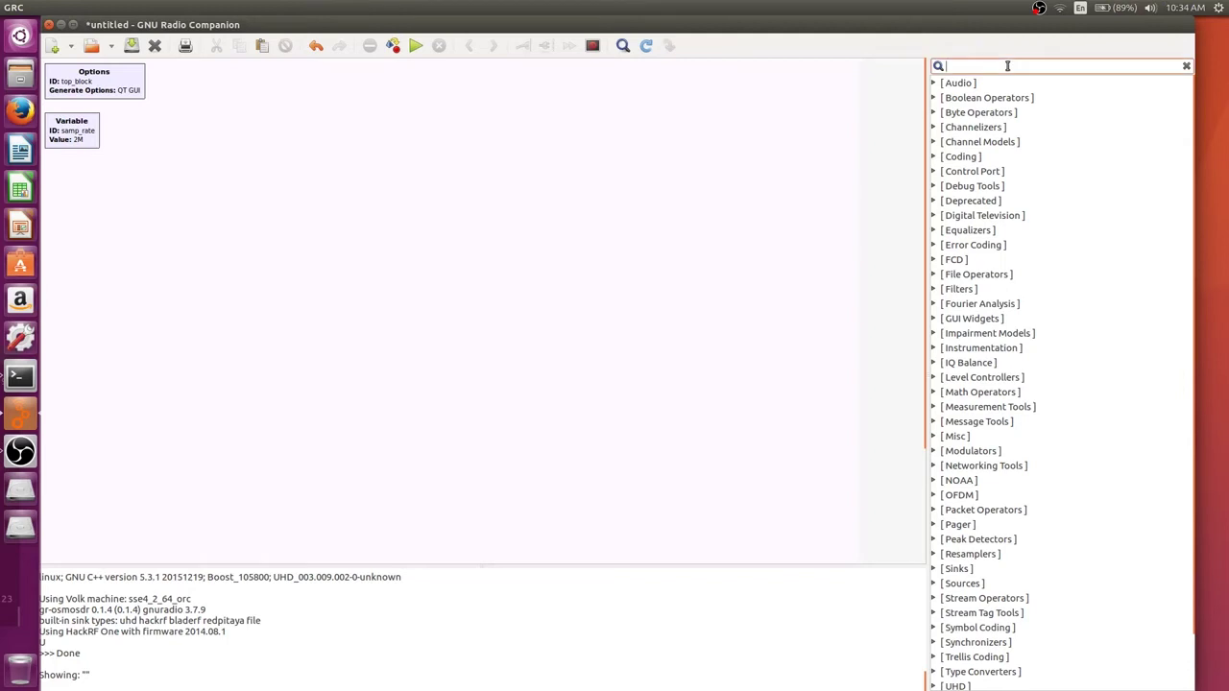
text(wav file)
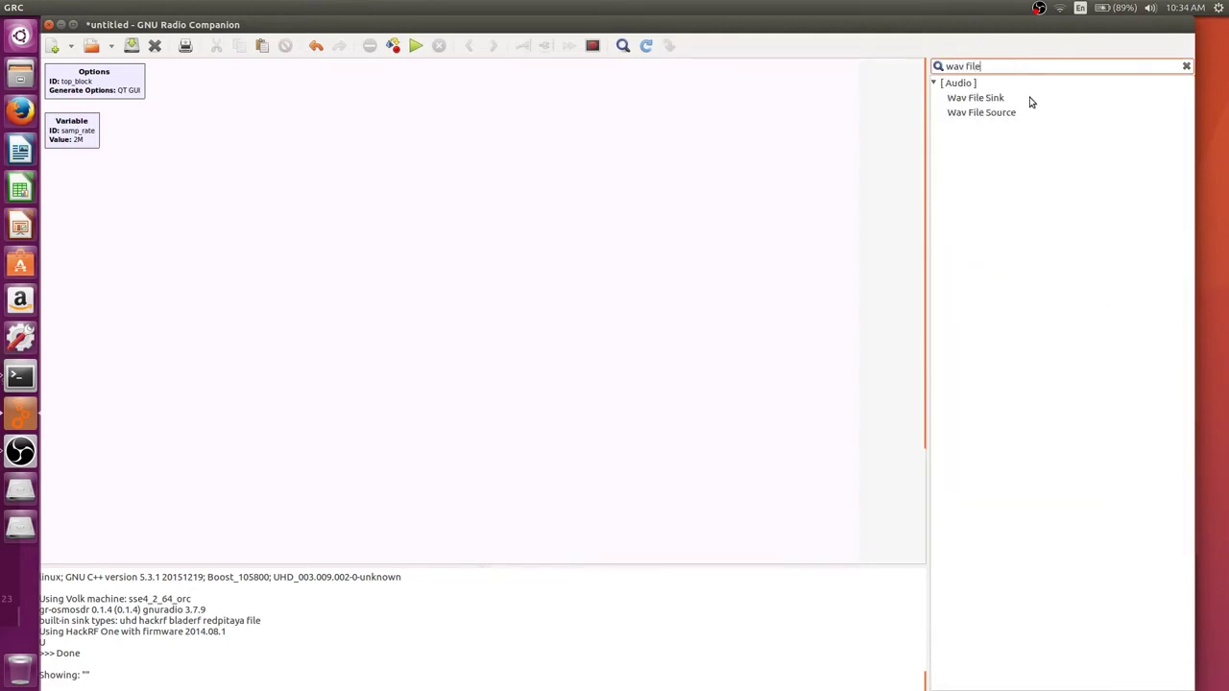
drag(1013, 112, 141, 226)
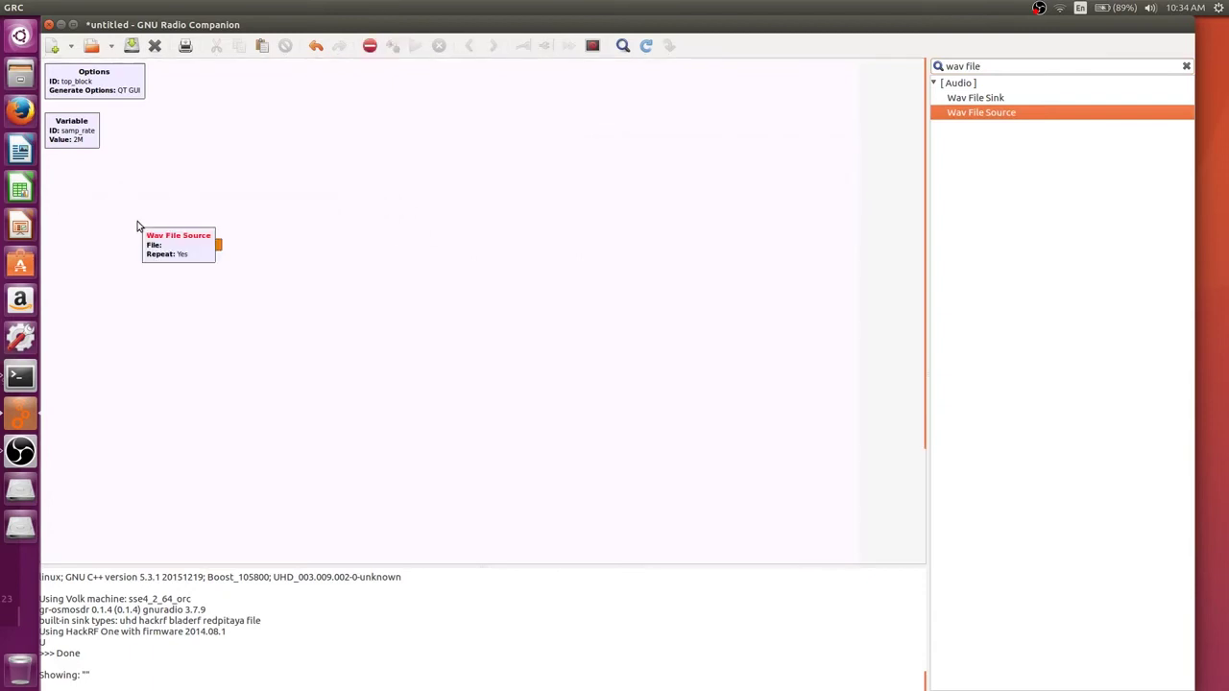
- Set the Wav File Source's file to radiotest.wav on the Desktop
double_click(178, 251)
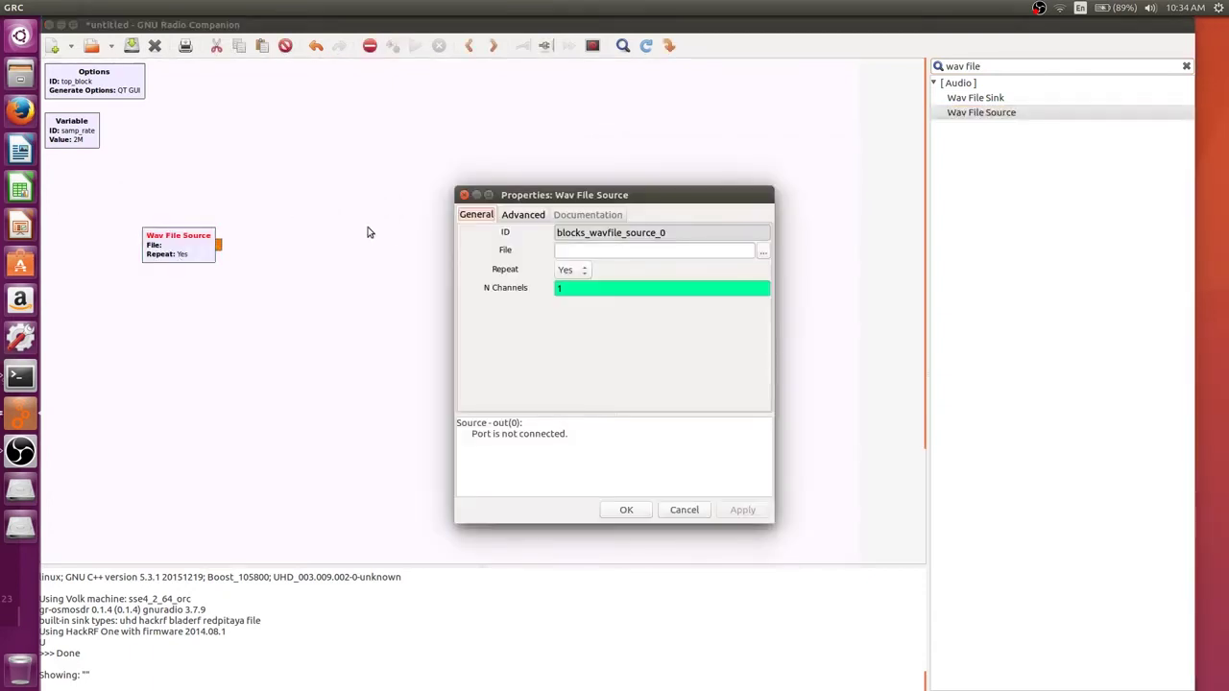
click(762, 251)
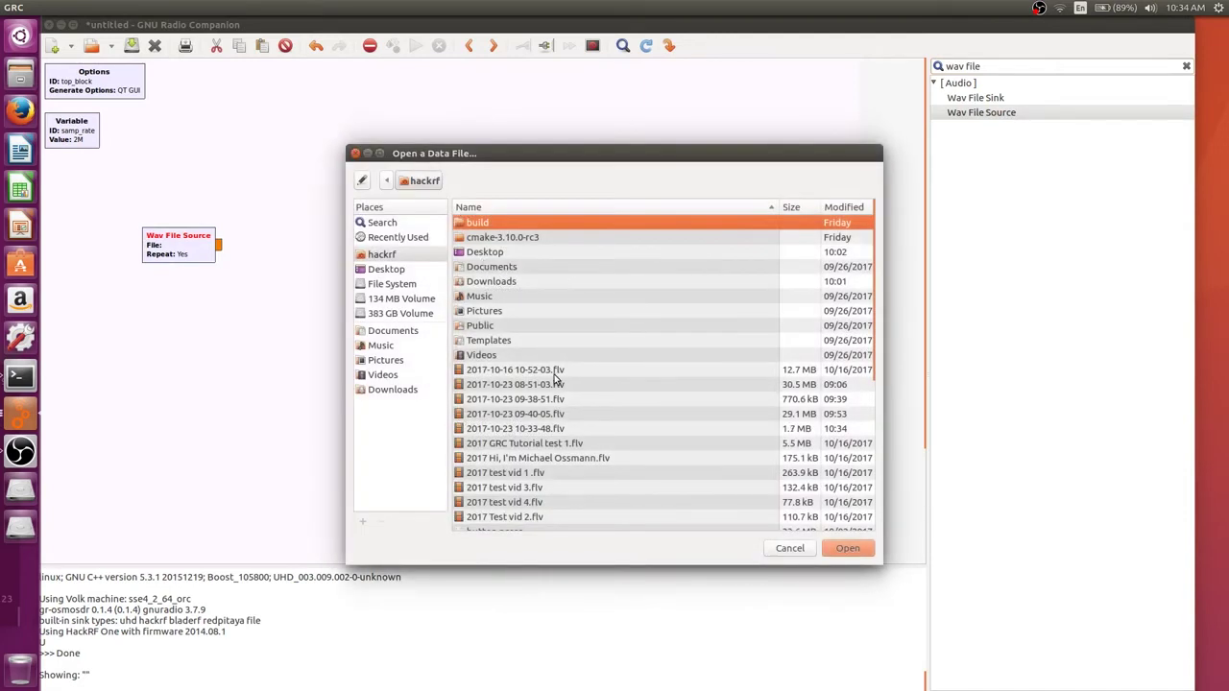
scroll(554, 374, down, 3)
click(404, 270)
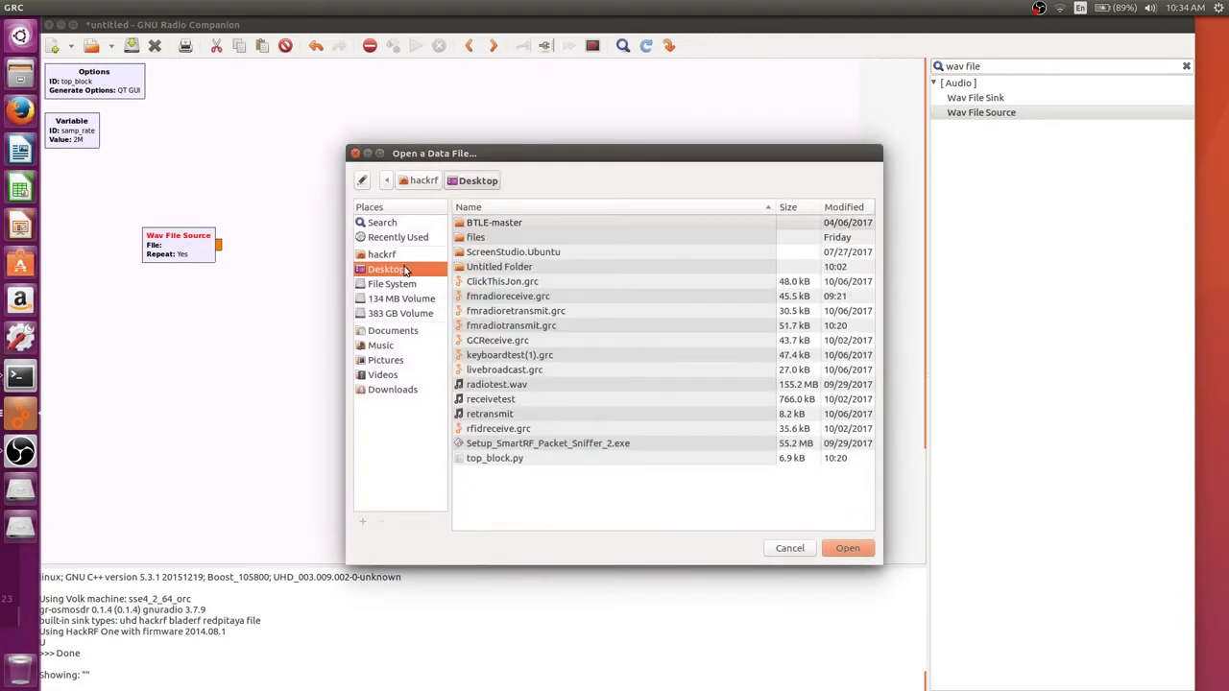
click(523, 386)
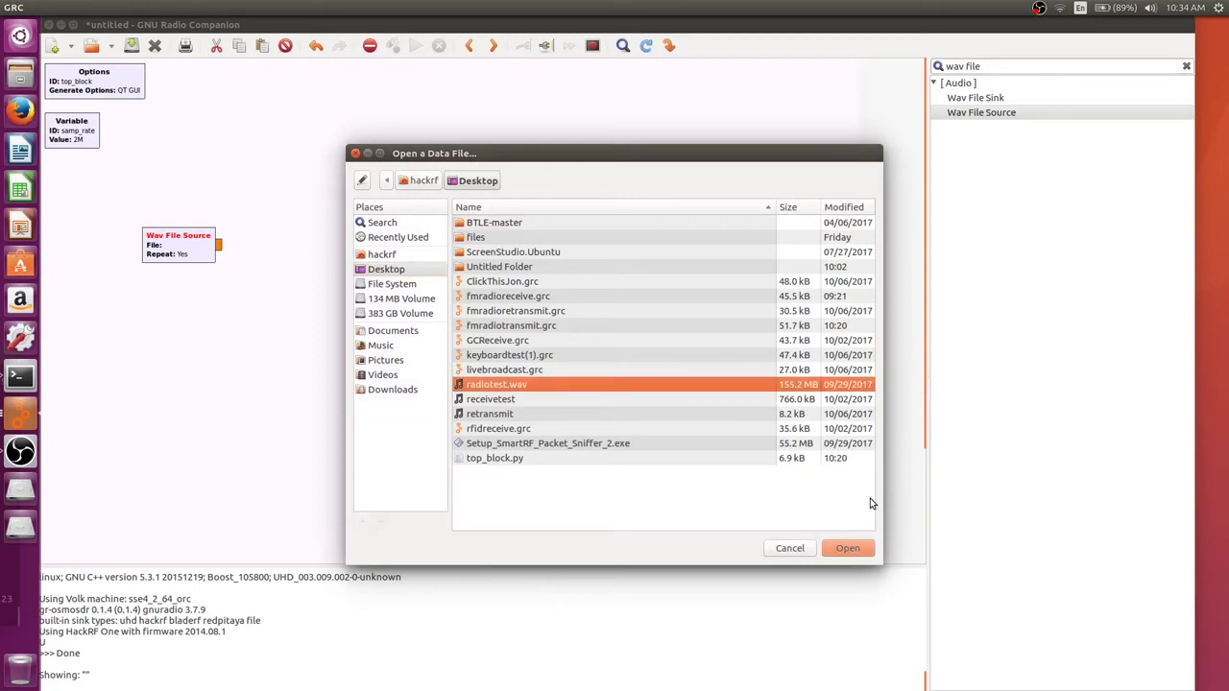
click(855, 548)
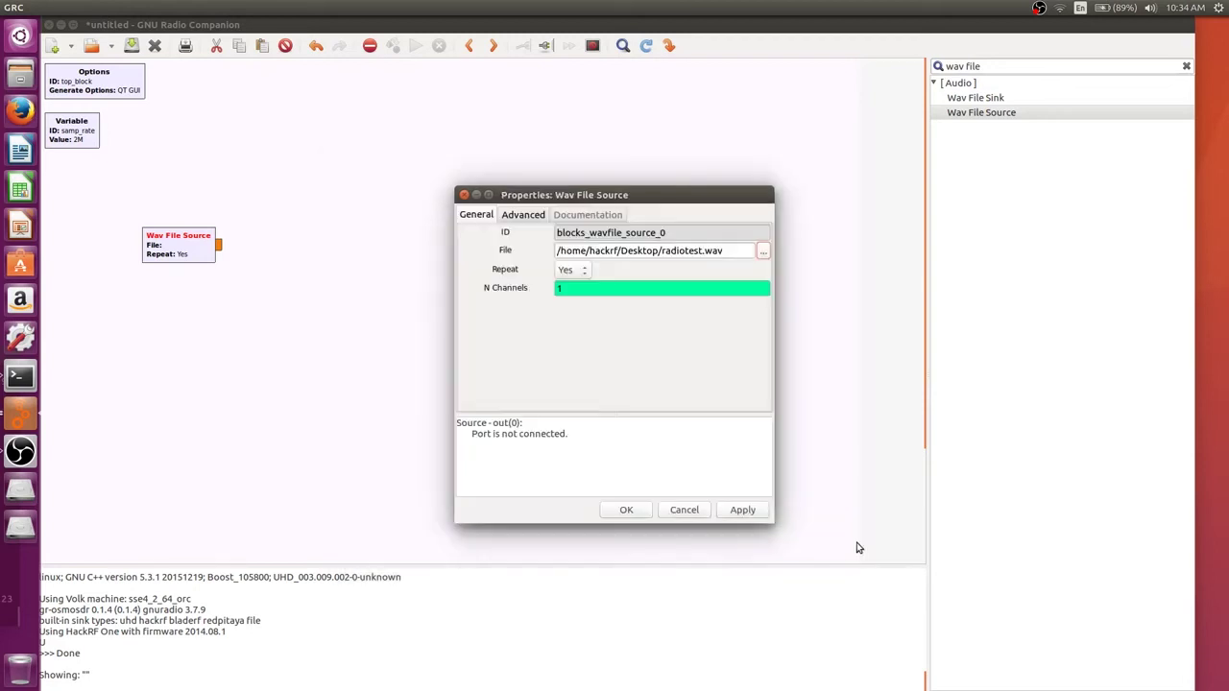
click(631, 510)
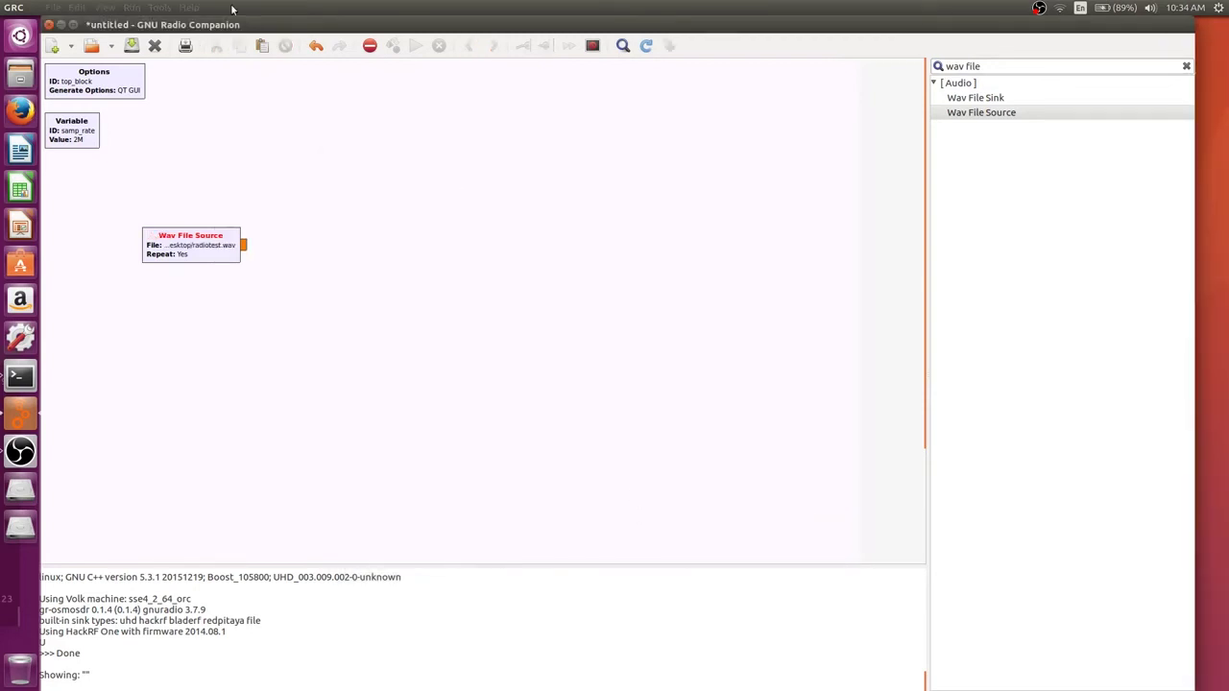
- Check radiotest.wav's audio properties in Files (stereo, 22050 Hz), then close them
mouse_move(240, 25)
mouse_down()
mouse_move(350, 25)
mouse_move(222, 27)
mouse_up()
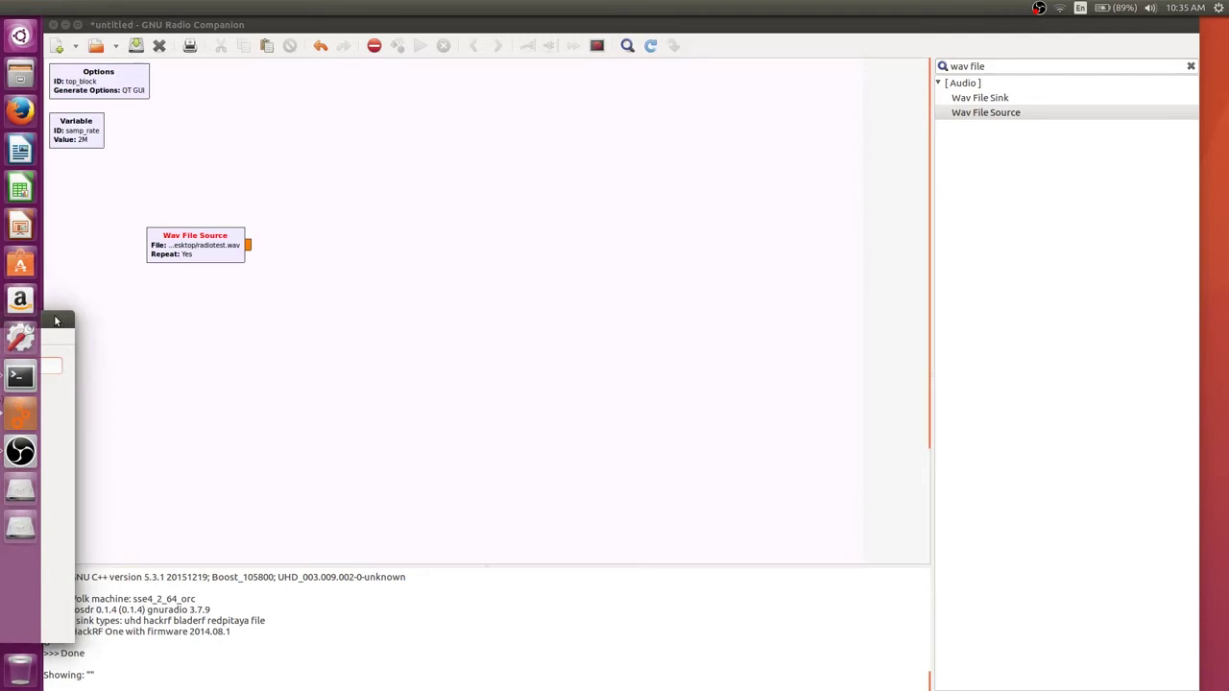
click(491, 233)
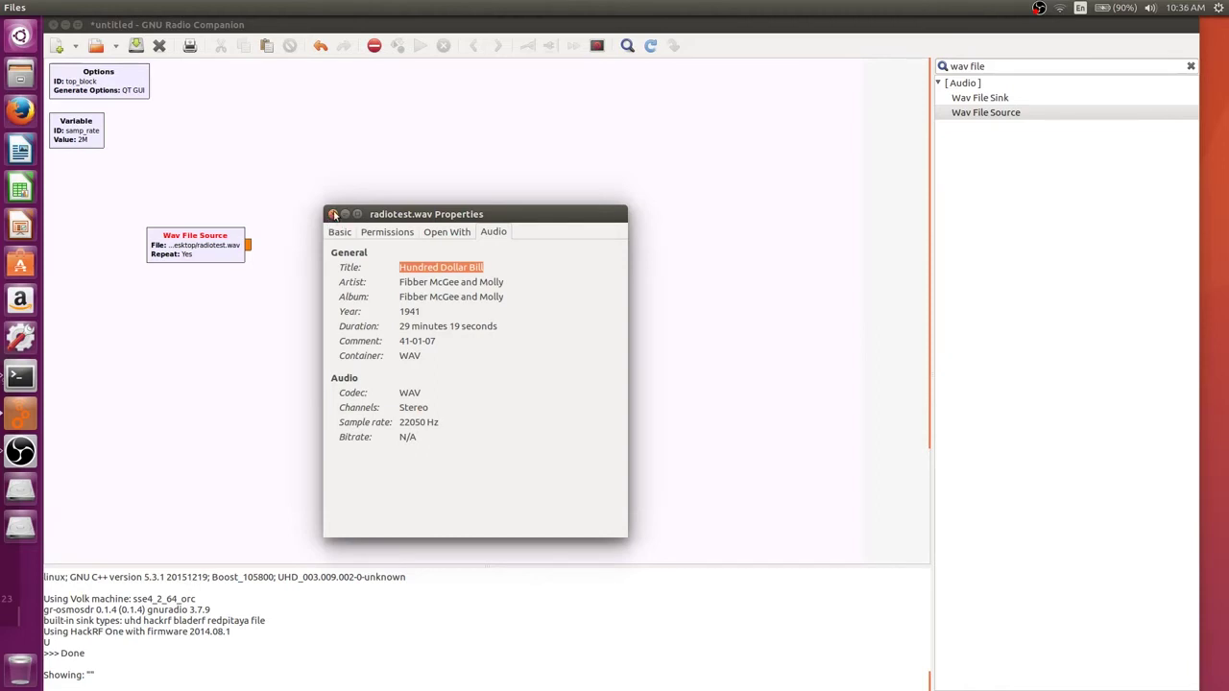
click(332, 214)
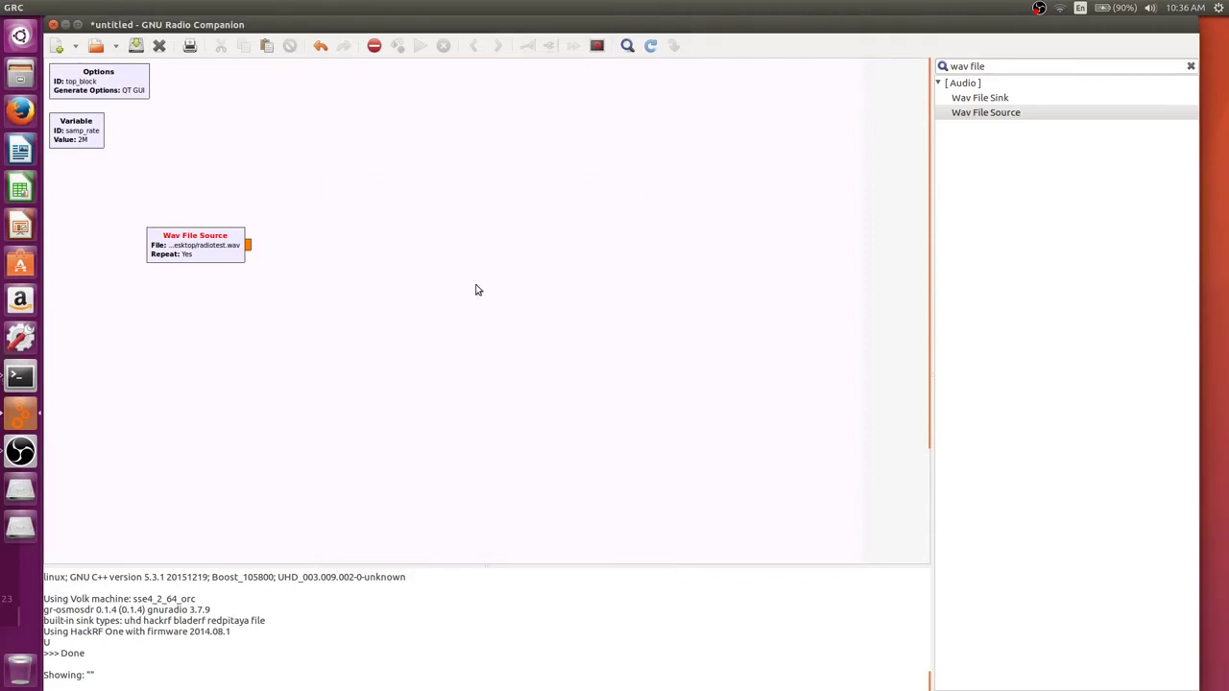
- Search 'wbfm' and place a WBFM Transmit block beside the Wav File Source
click(1033, 63)
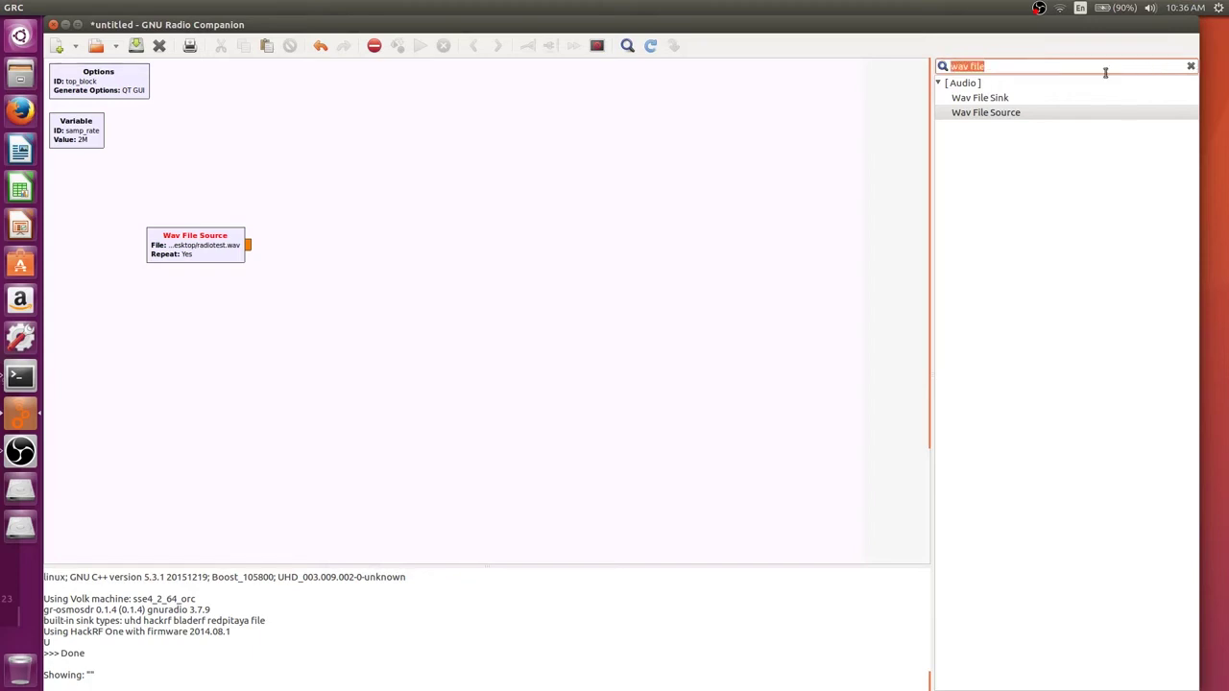
text(wbfm)
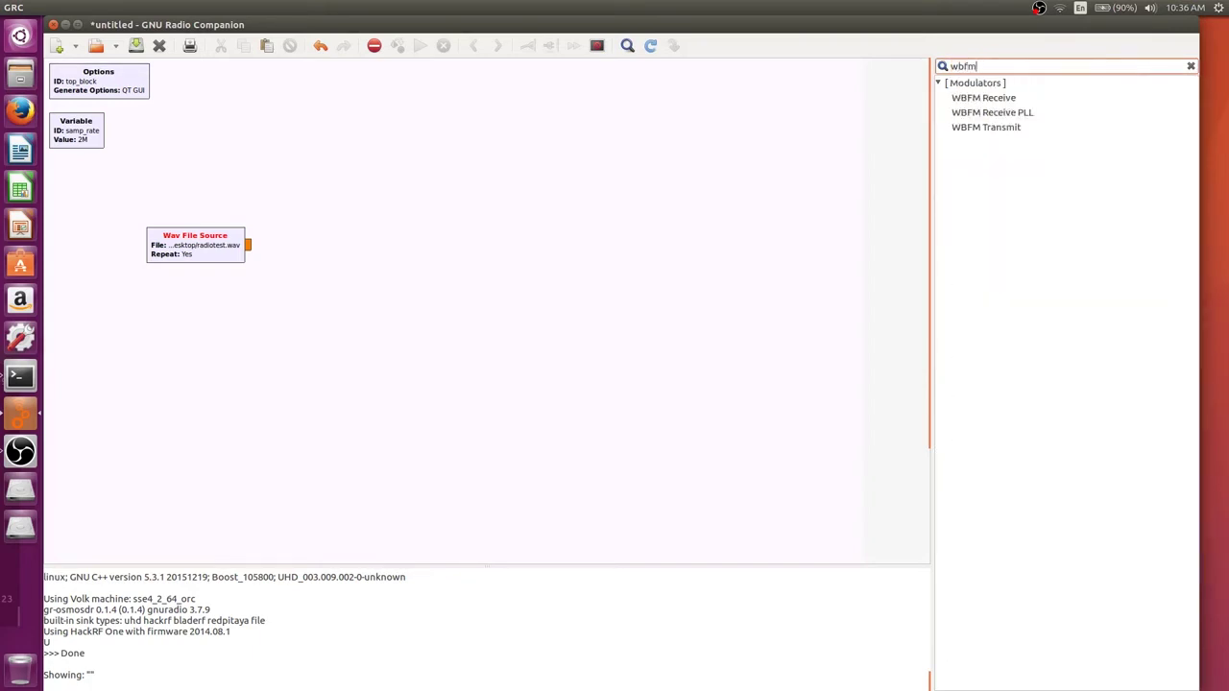
drag(998, 128, 356, 253)
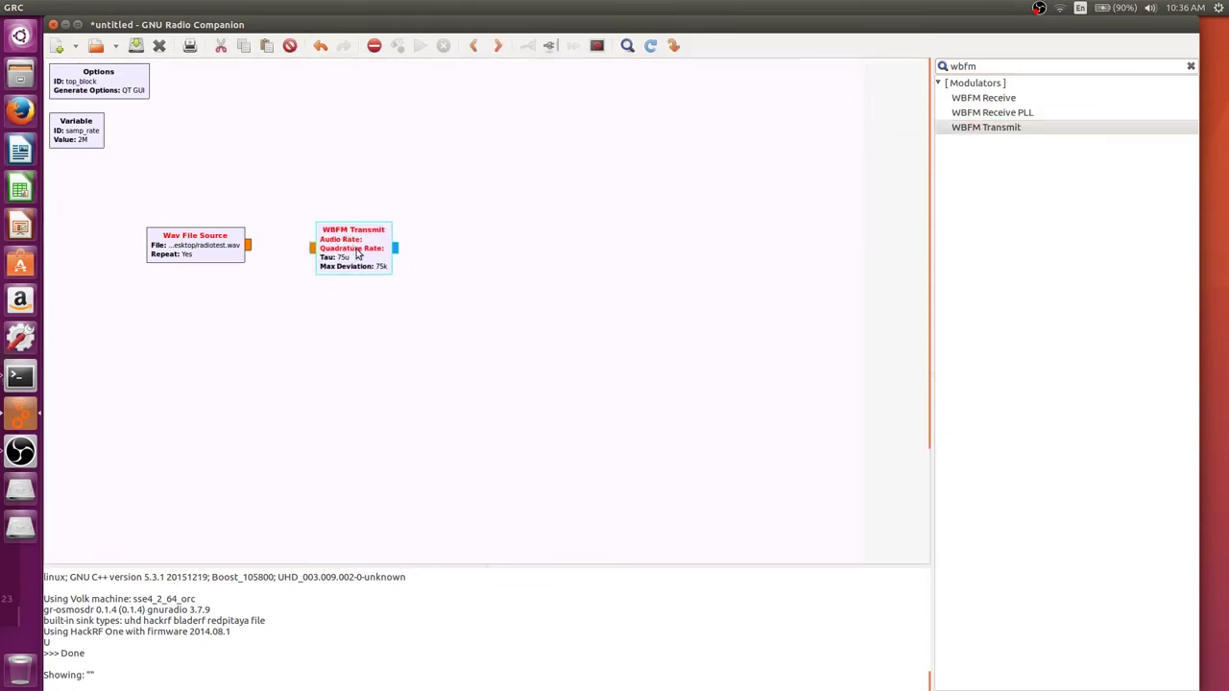
- Set WBFM Transmit audio and quadrature rates to 88.2e3 and Tau to 25u
double_click(356, 254)
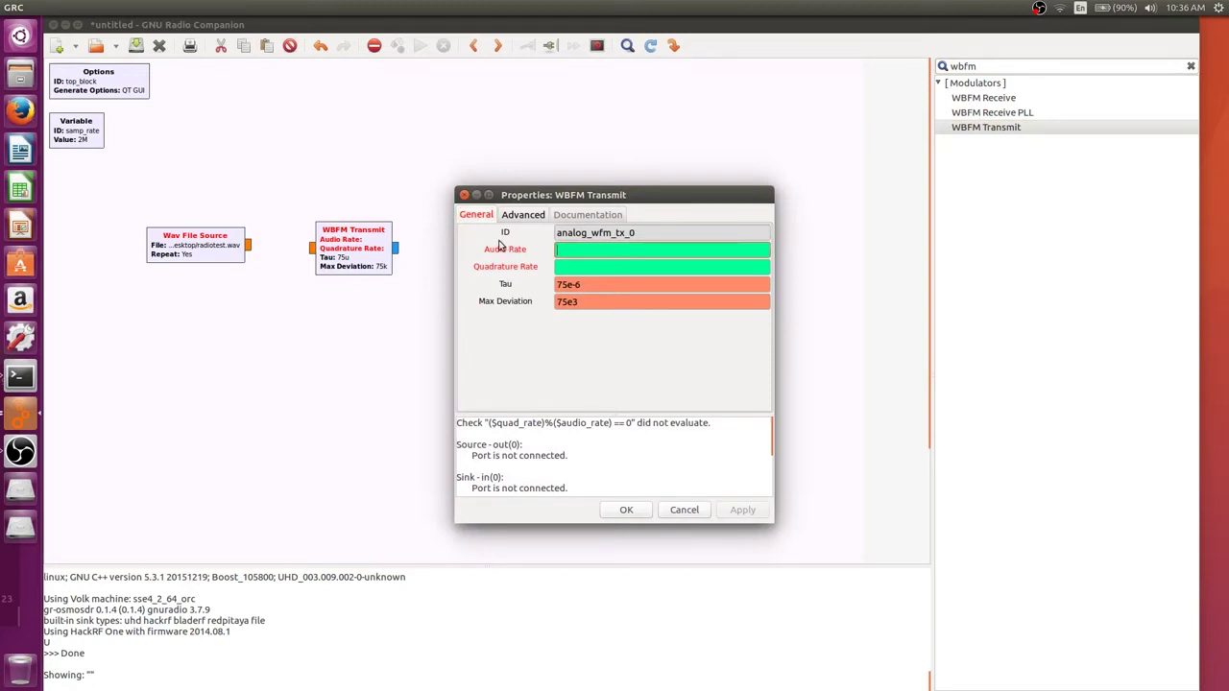
text(88.2e3)
key(Tab)
text(88)
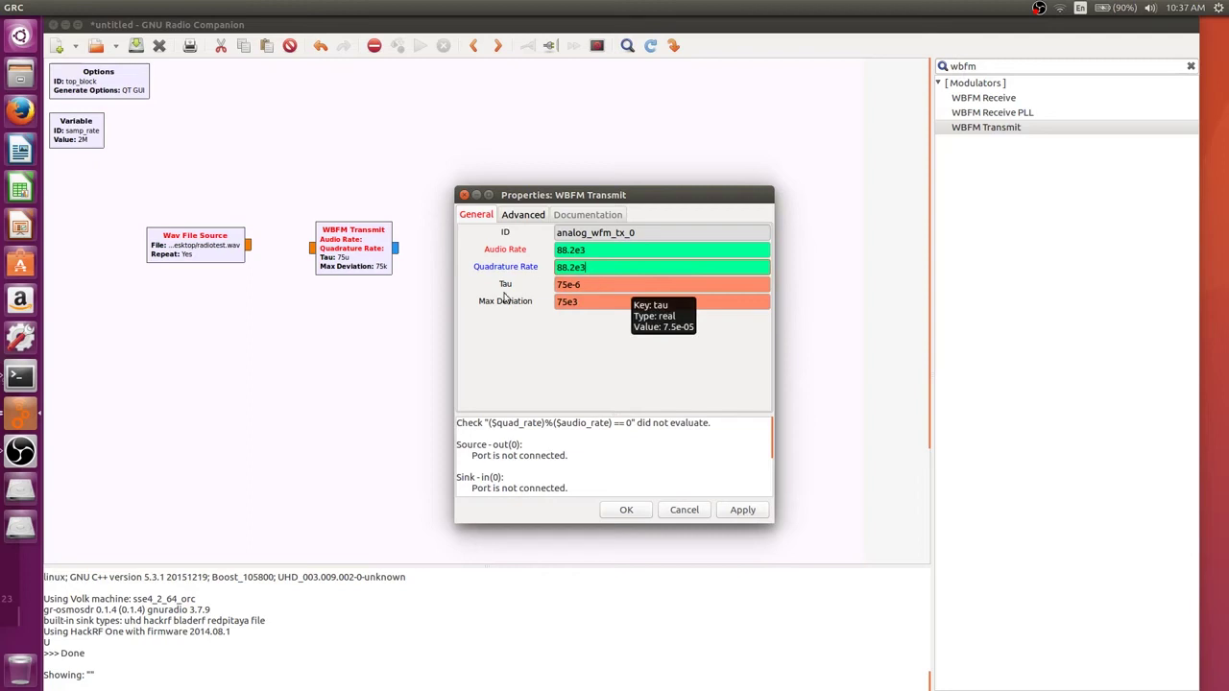
click(567, 286)
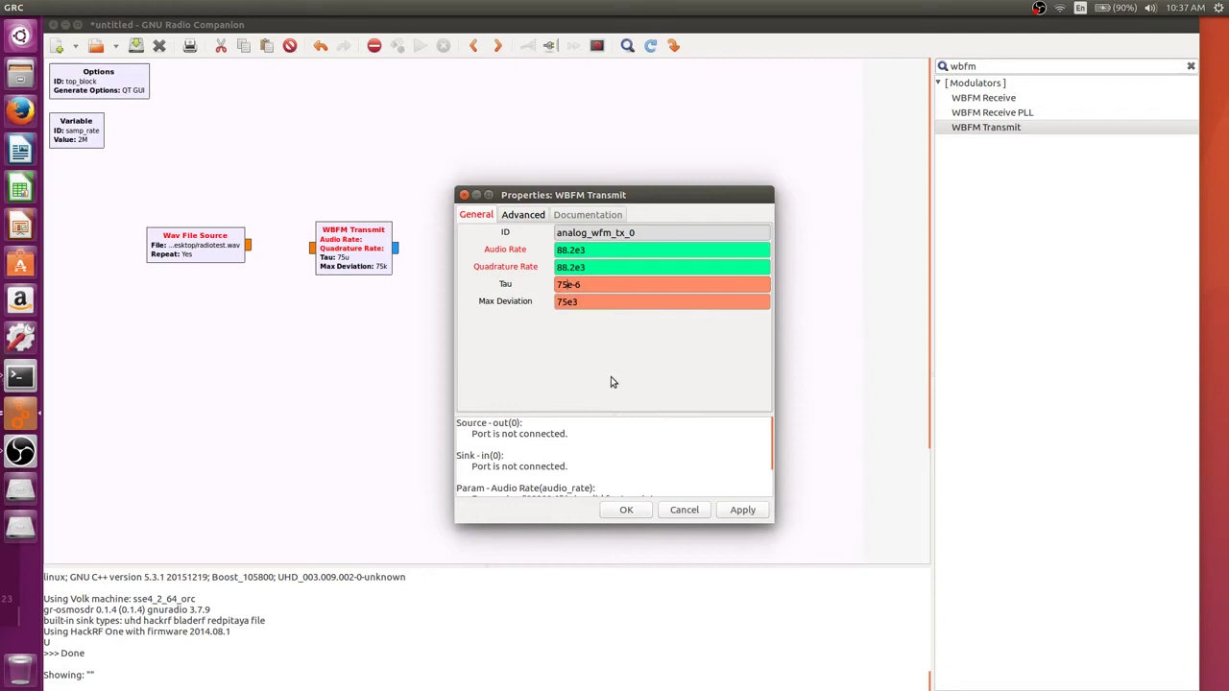
key(BackSpace)
key(BackSpace)
text(25)
click(626, 510)
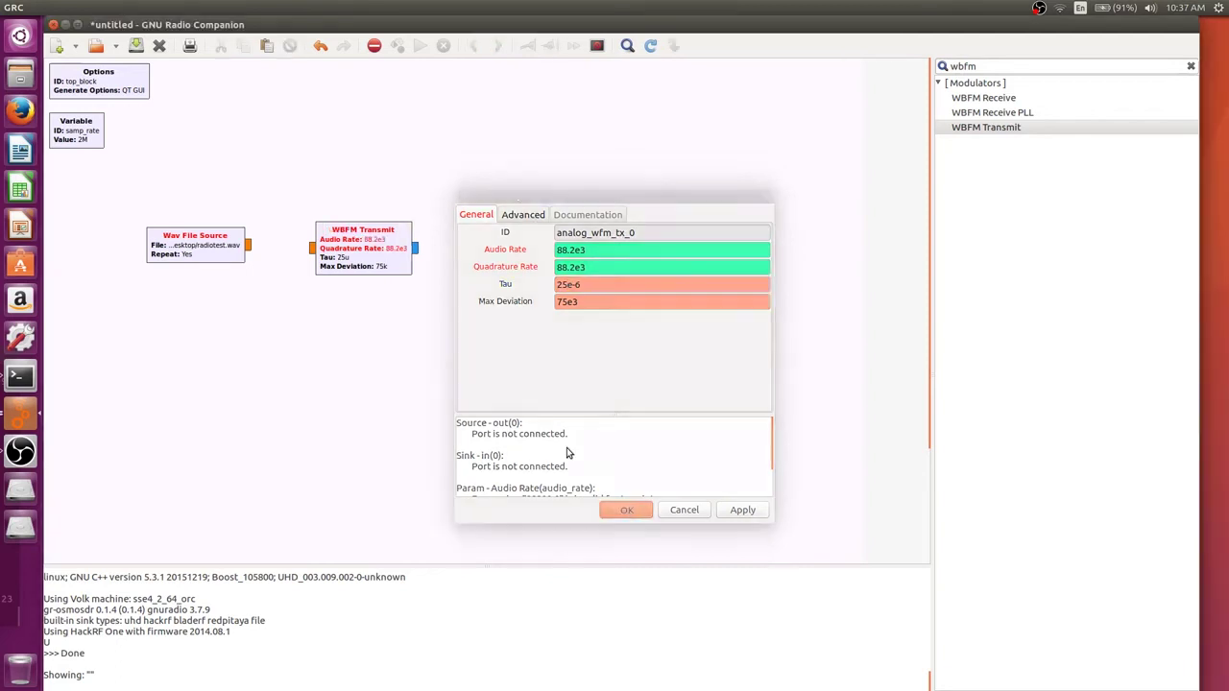
click(251, 245)
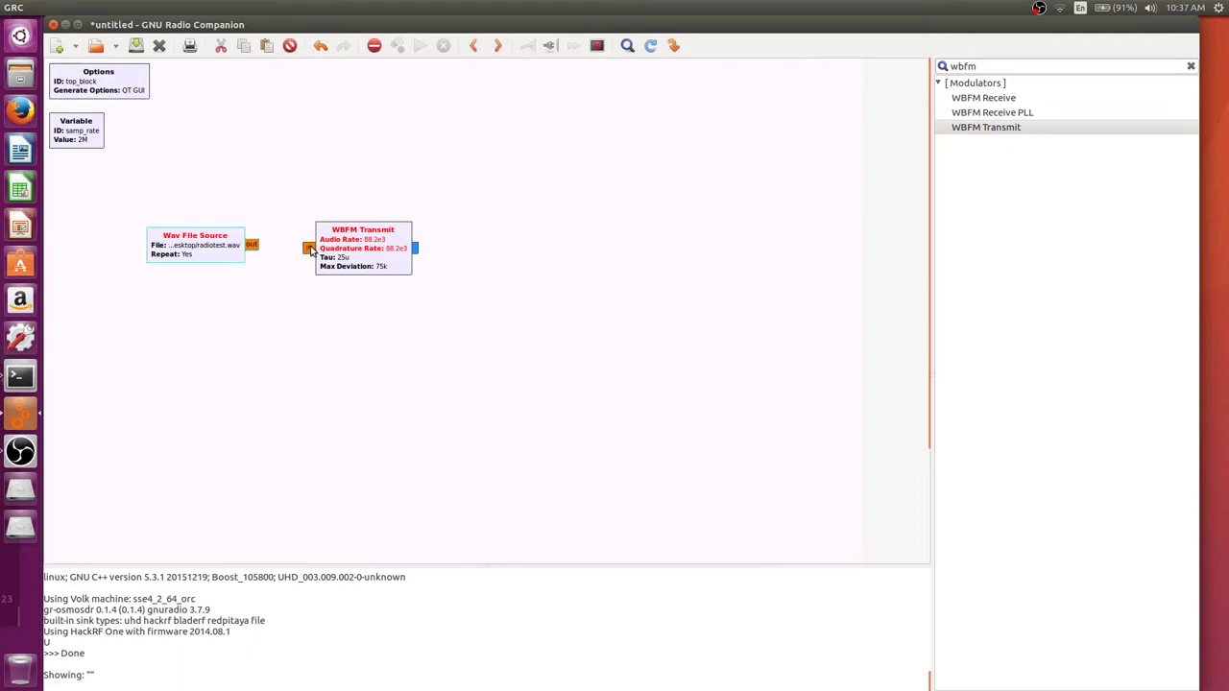
- Connect Wav File Source into WBFM Transmit and add a Rational Resampler beside it
click(308, 248)
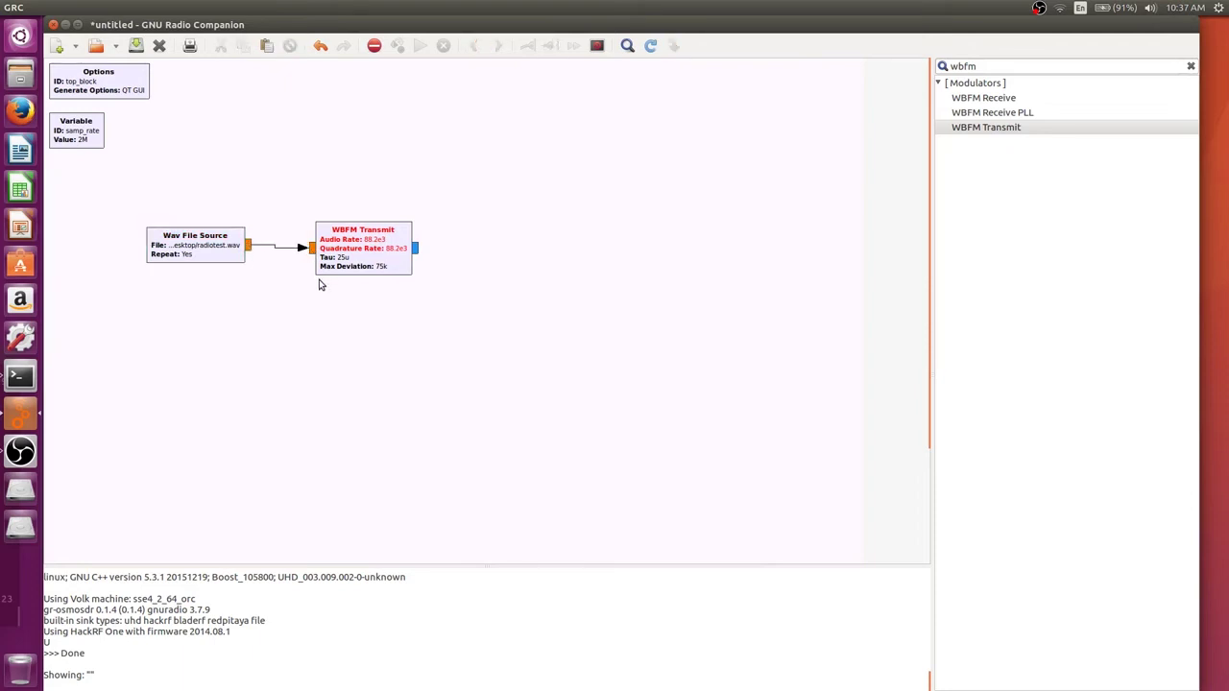
double_click(994, 67)
text(ration)
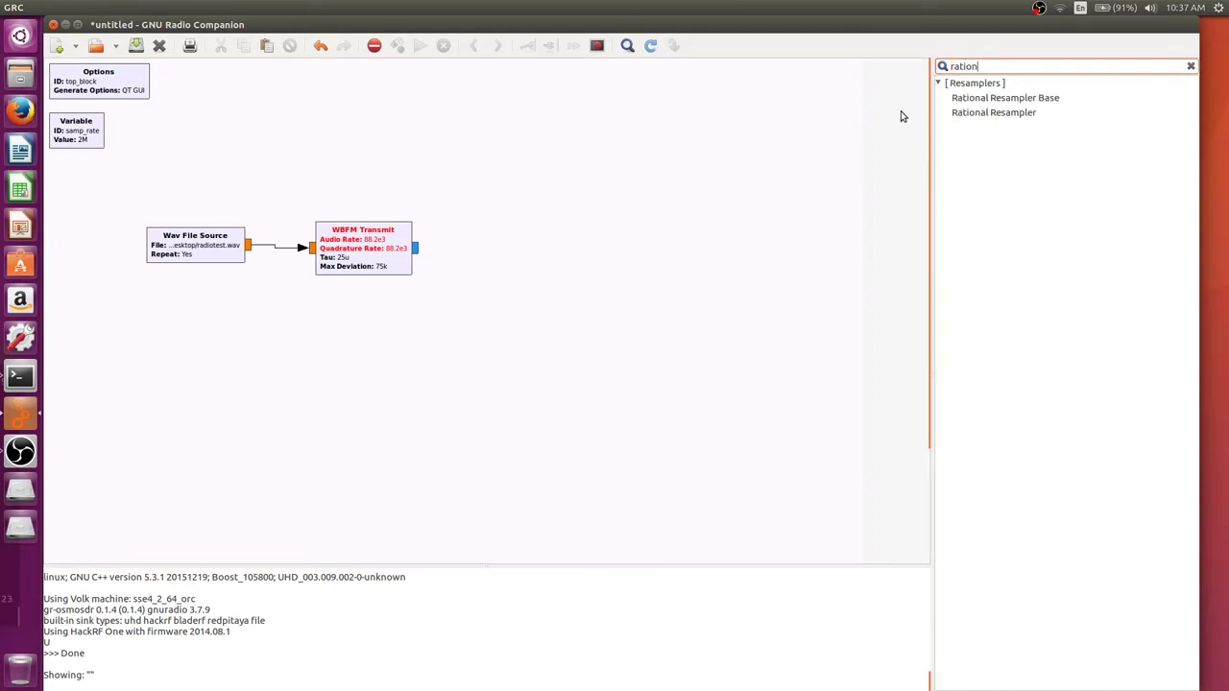
drag(989, 113, 525, 243)
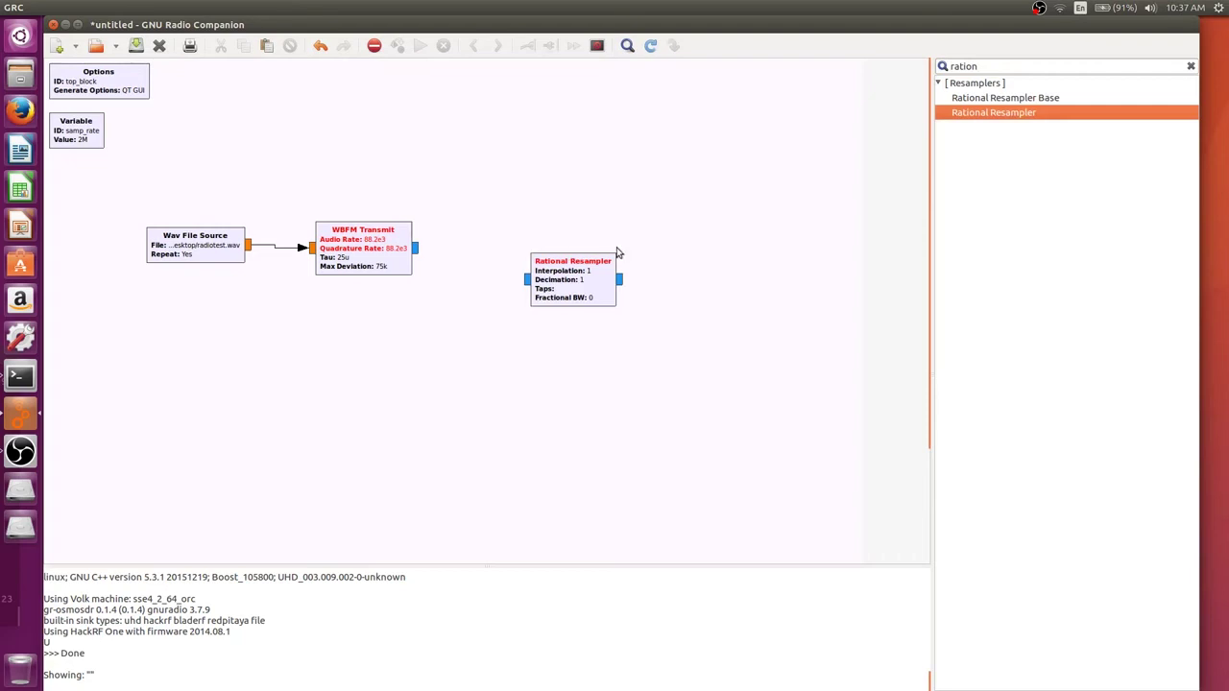
drag(566, 284, 499, 260)
- Set the Rational Resampler's interpolation to 90
double_click(508, 244)
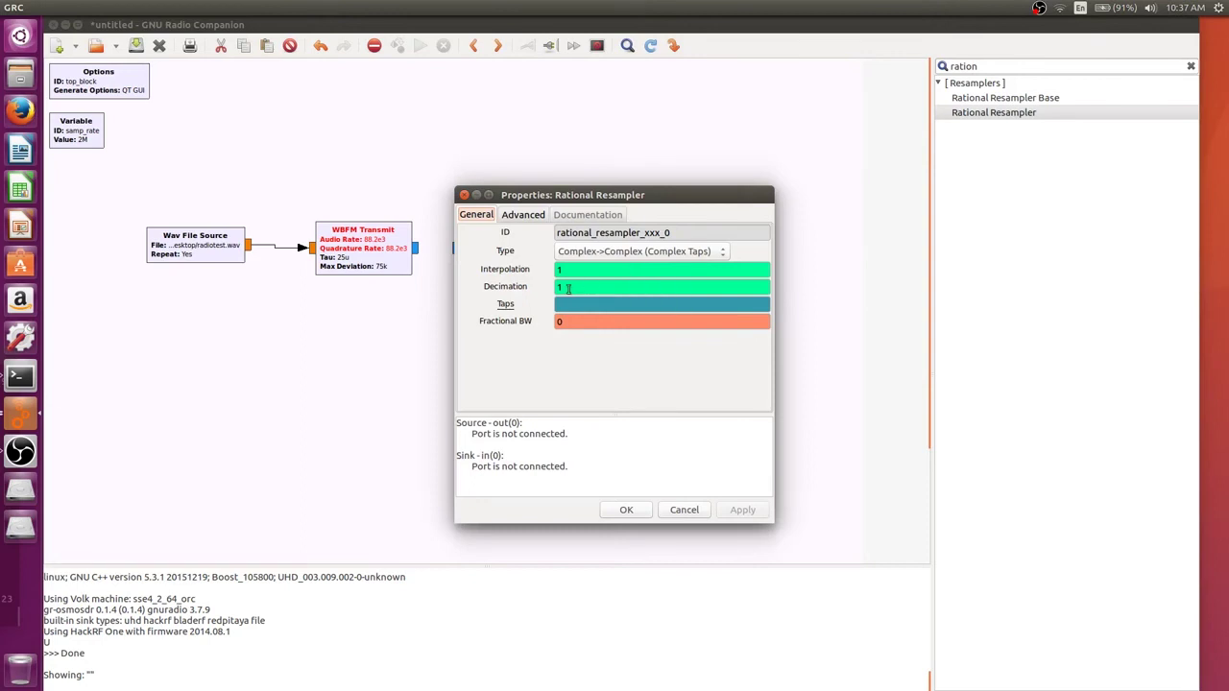
drag(572, 269, 536, 270)
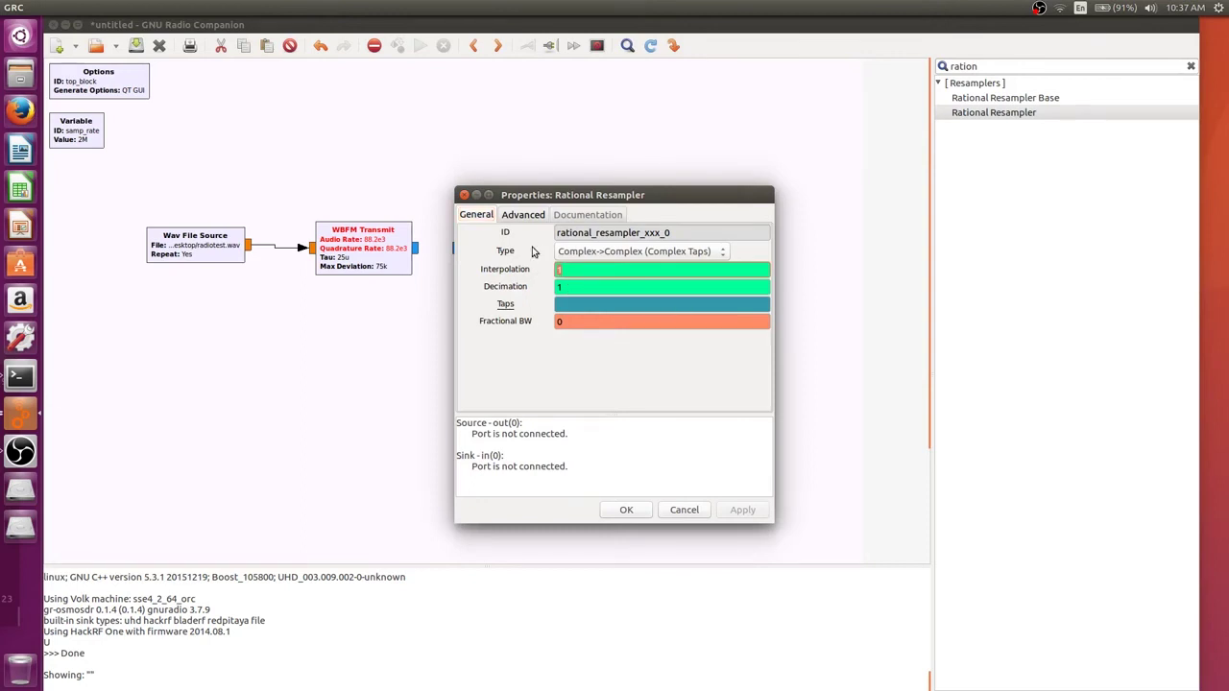
text(90)
click(619, 515)
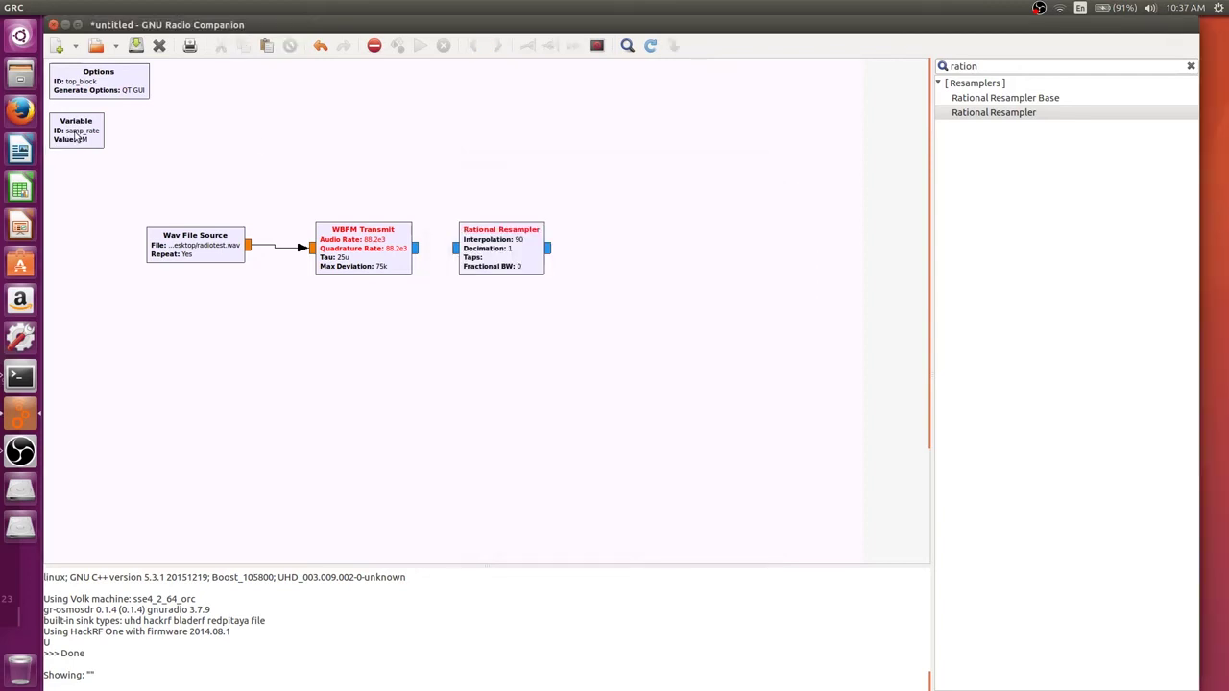
- Connect WBFM Transmit into the Rational Resampler and align the chain's blocks
click(417, 250)
click(456, 250)
drag(165, 253, 168, 259)
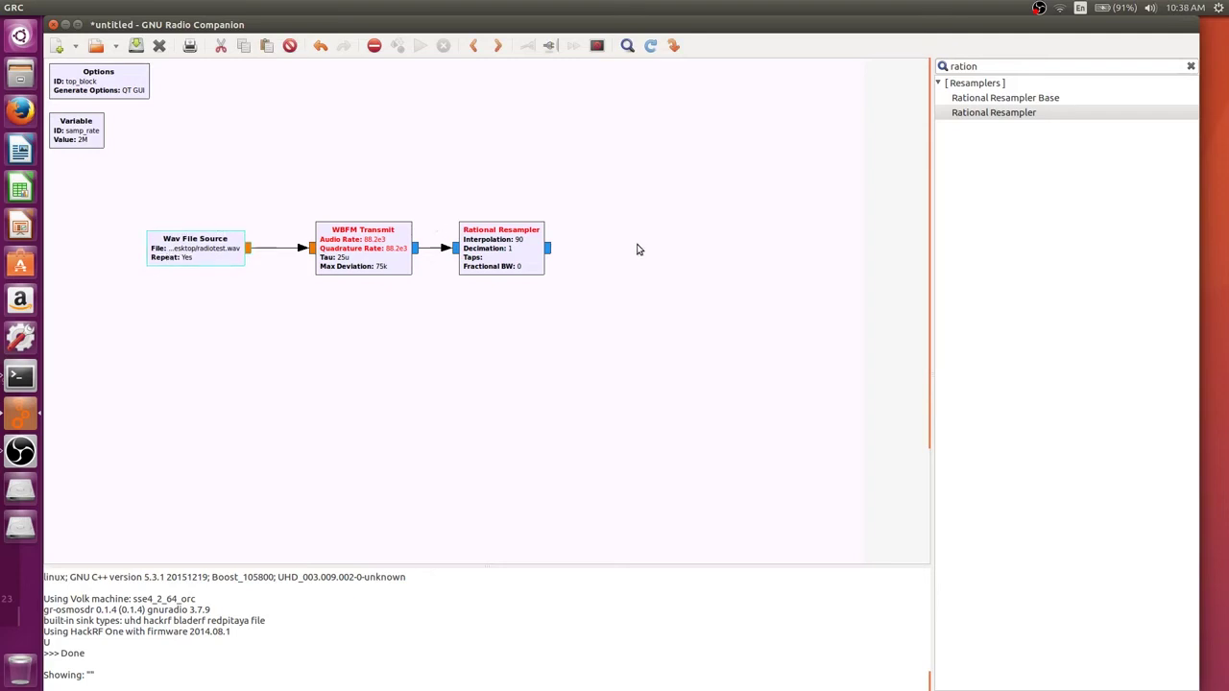
click(514, 259)
drag(515, 262, 528, 243)
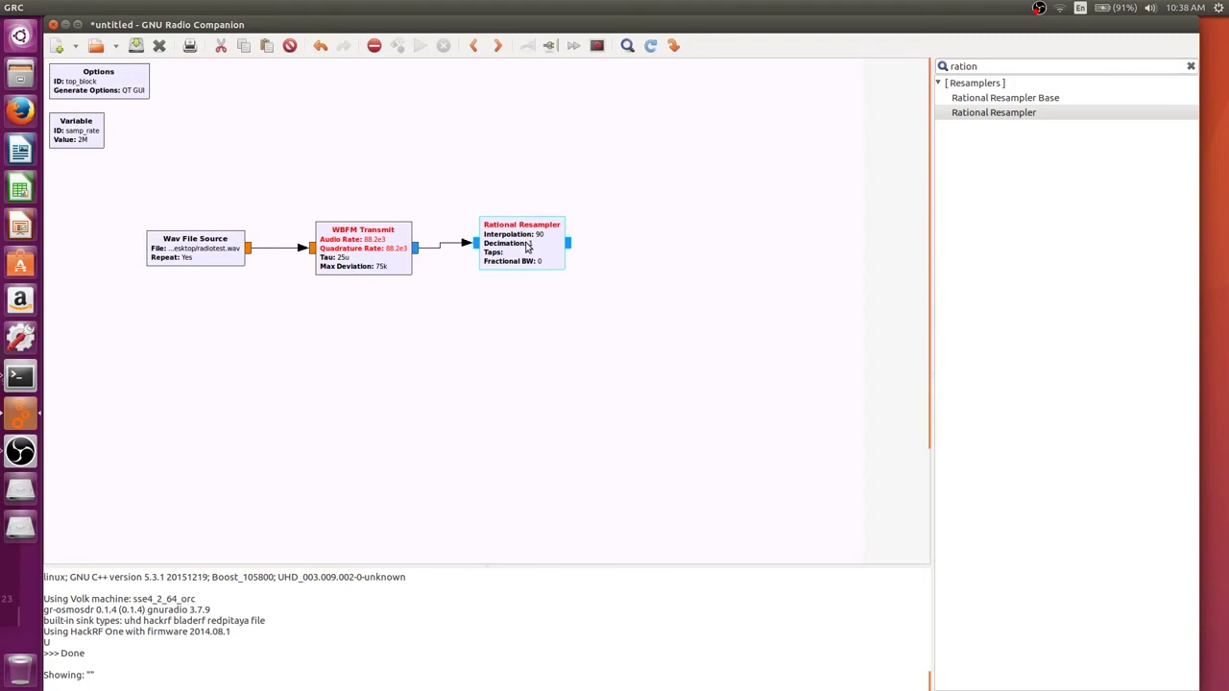
drag(526, 246, 528, 251)
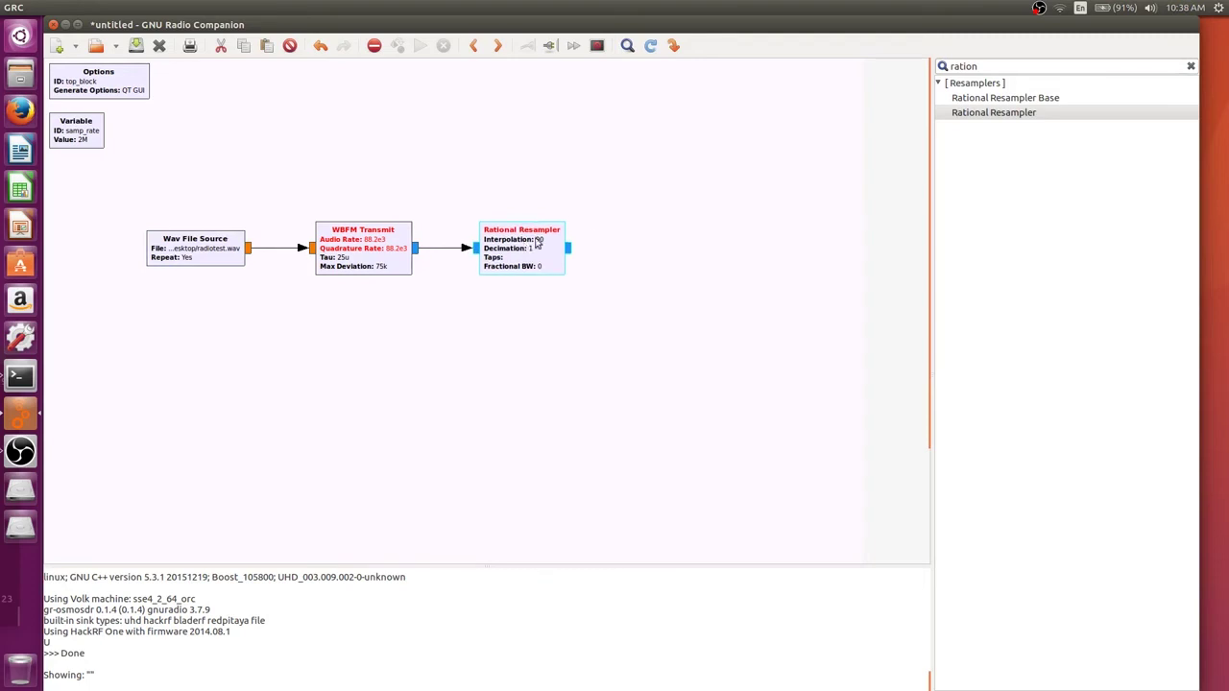
- Add a QT GUI Range block and name its ID freq
click(655, 213)
double_click(1035, 63)
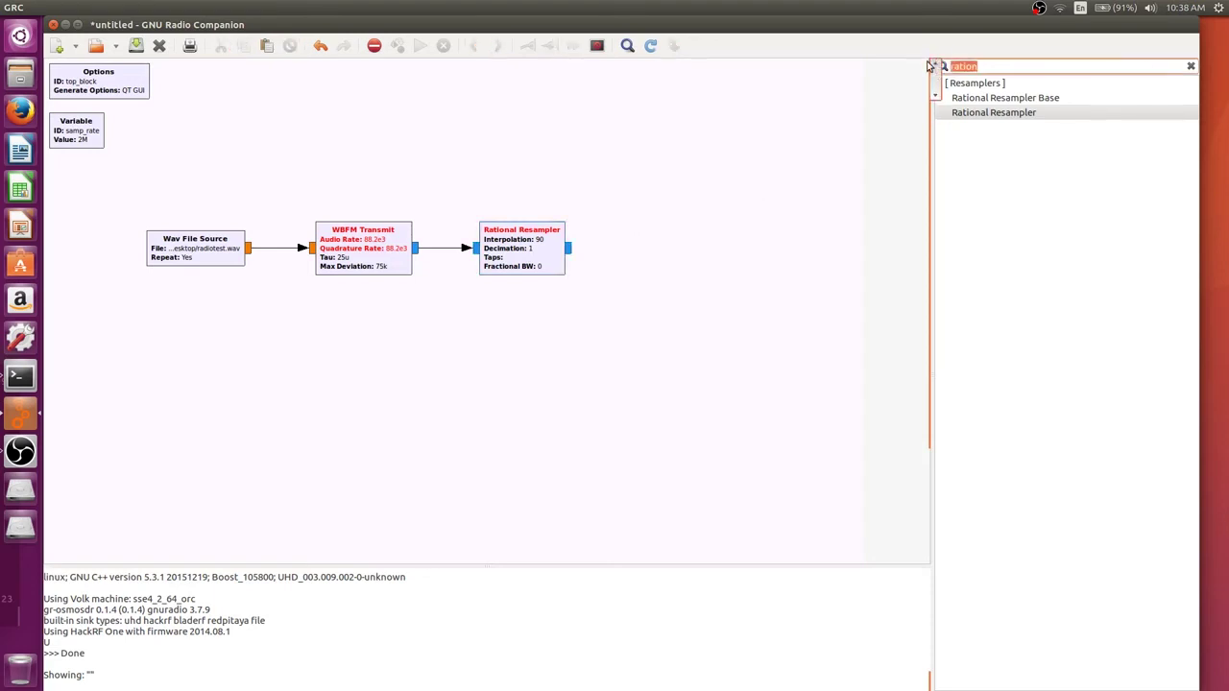
text(gu)
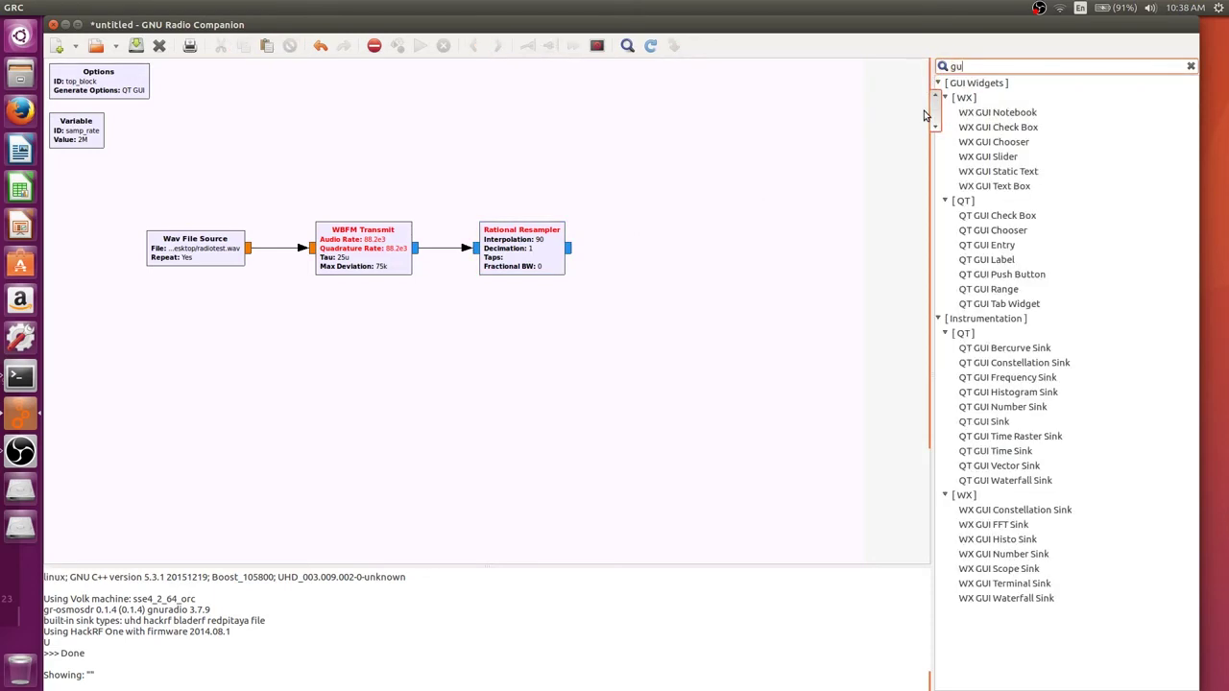
text(i ra)
drag(1050, 115, 643, 140)
double_click(684, 165)
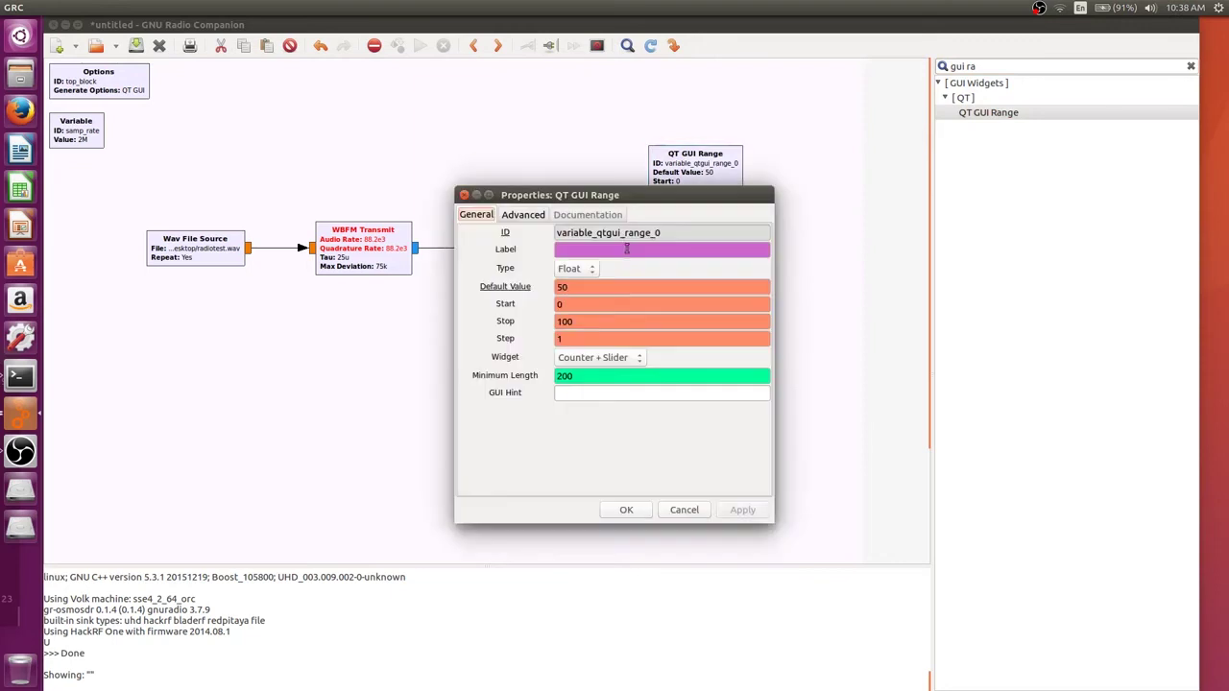
double_click(681, 232)
text(freq)
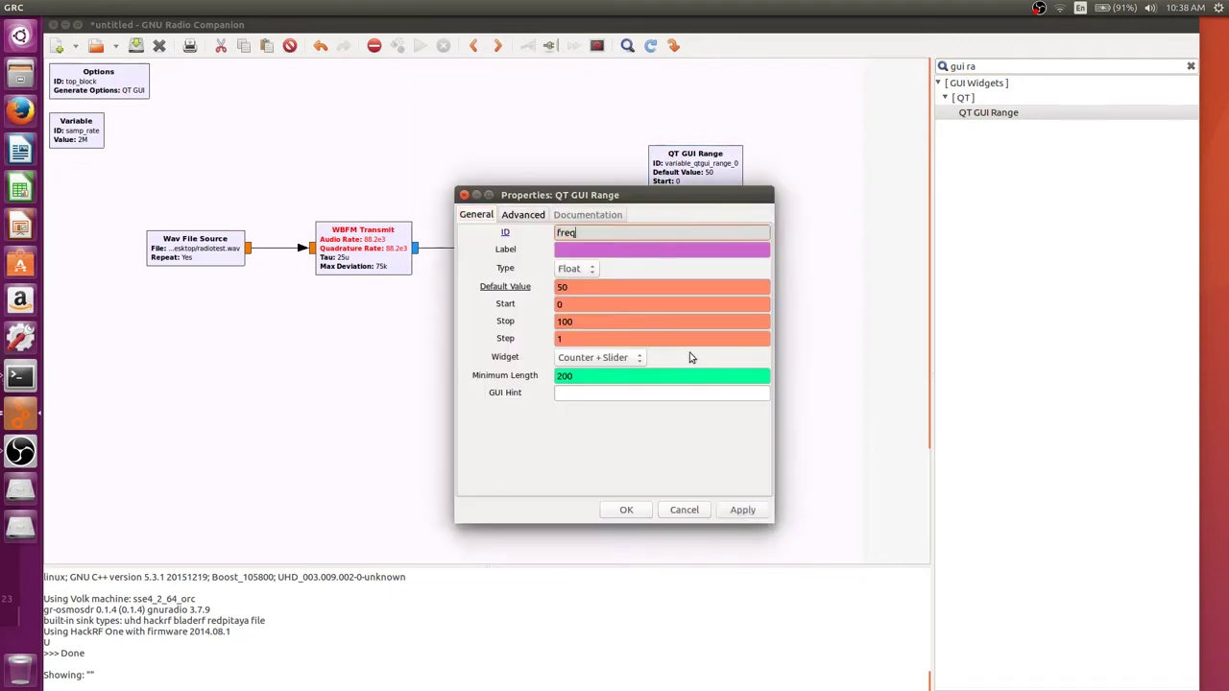
- Set the freq range's default and start values to 87.7e6
click(619, 291)
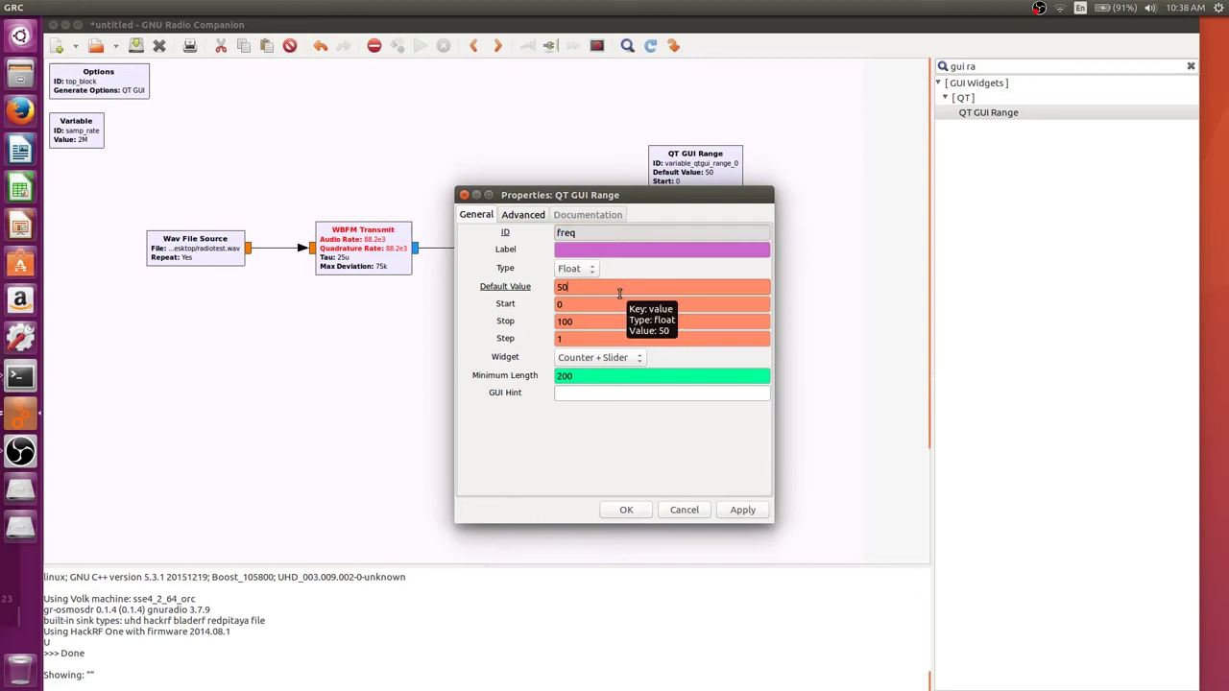
key(BackSpace)
key(BackSpace)
text(87.7e6)
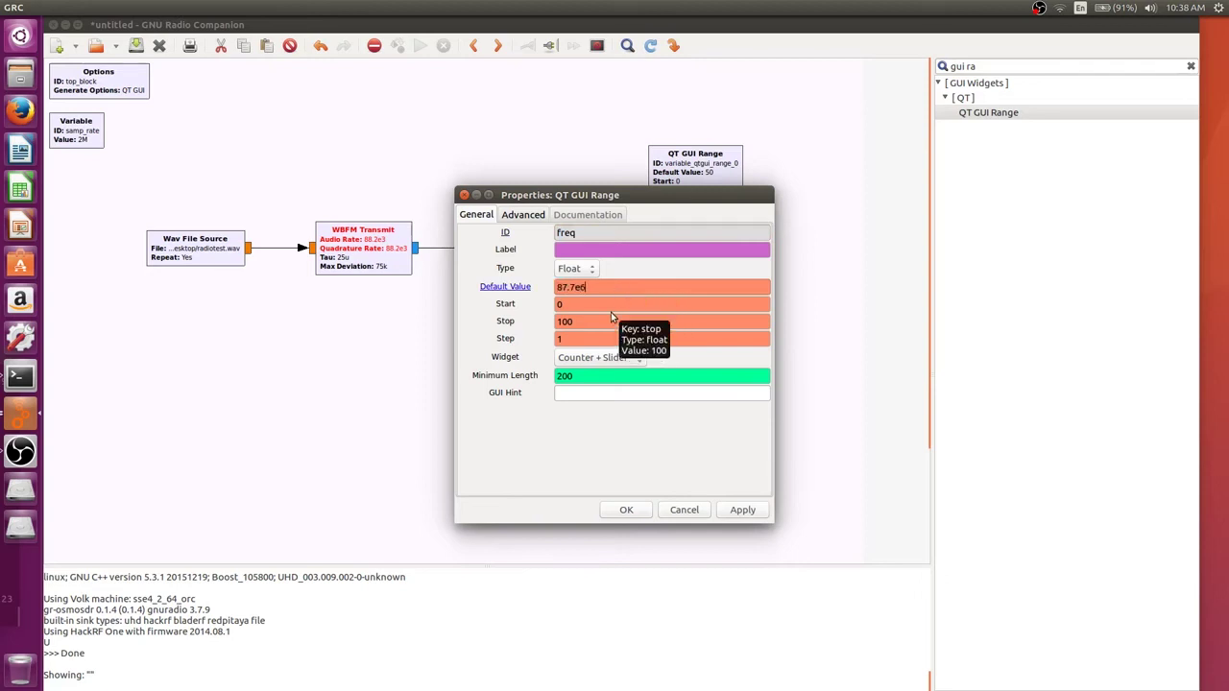
key(Tab)
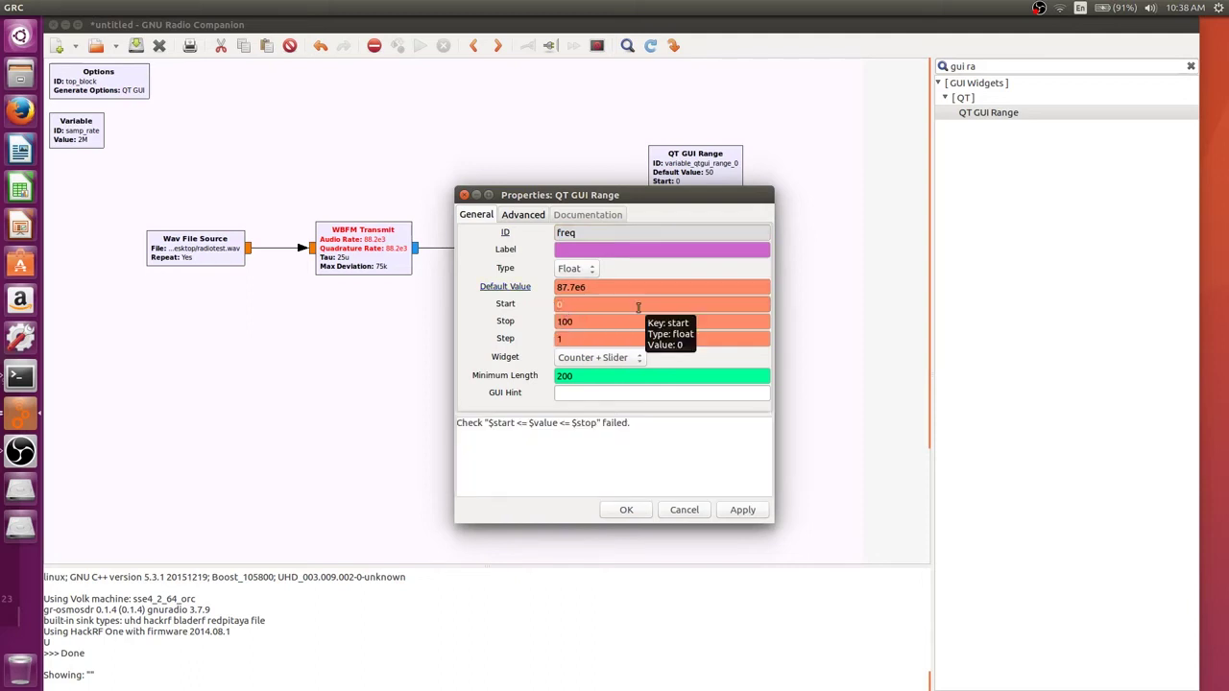
text(8)
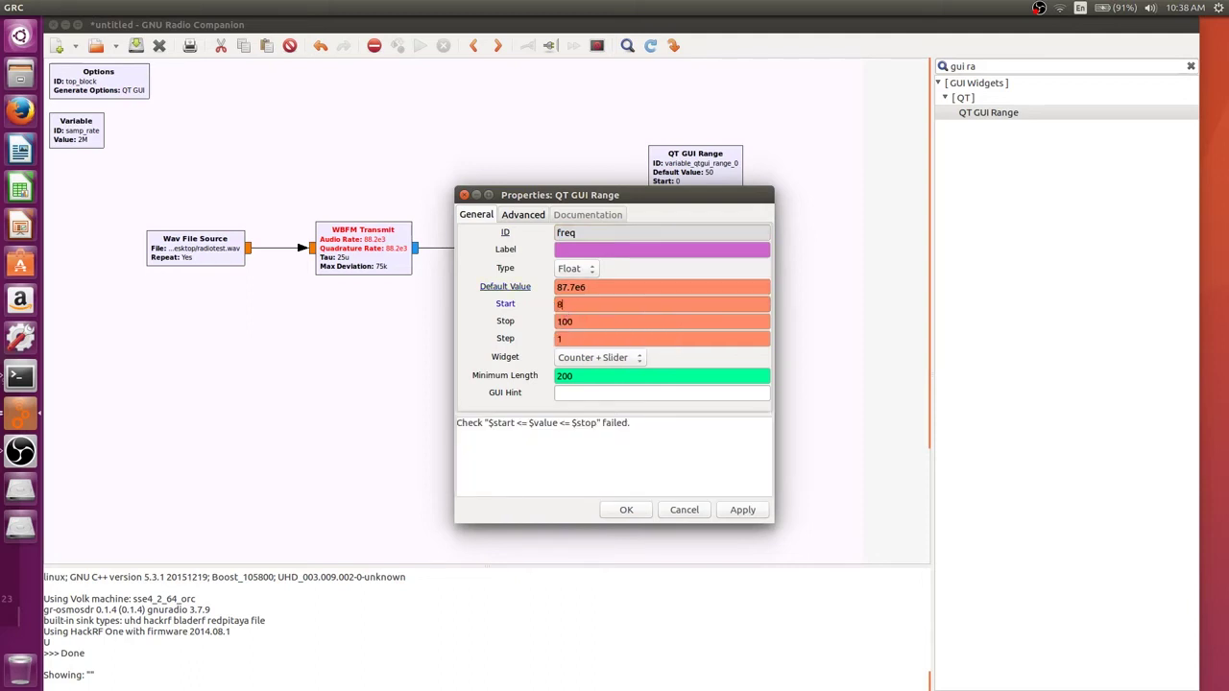
text(7.8)
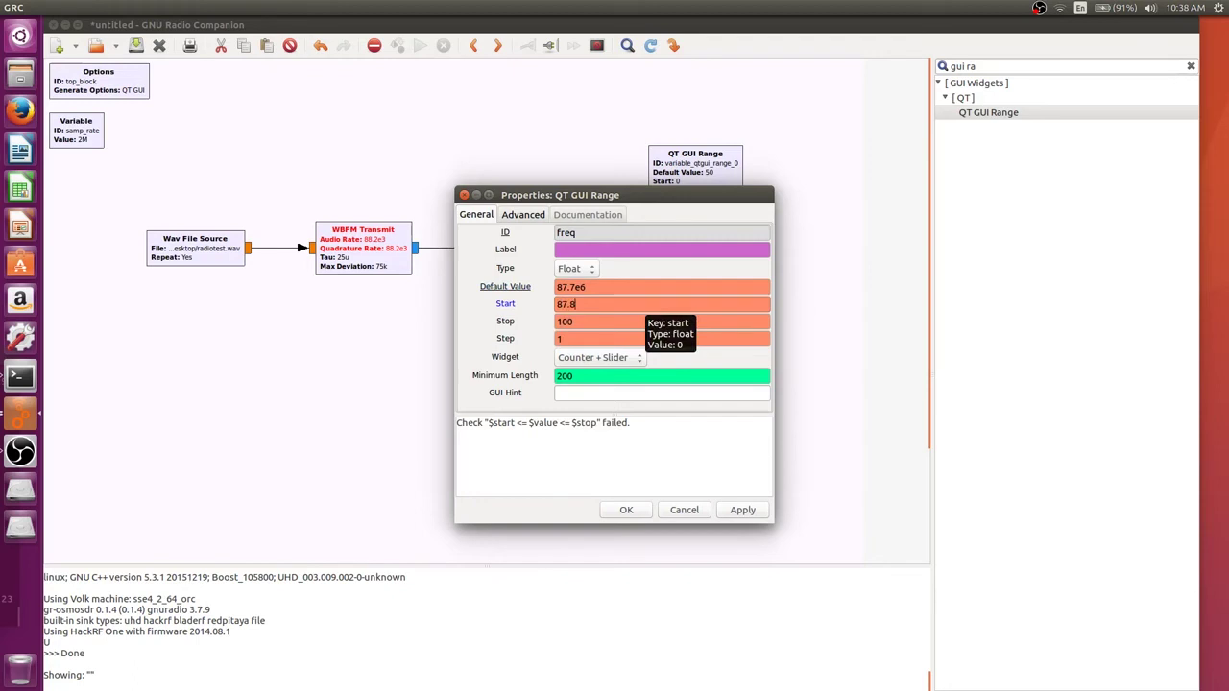
key(BackSpace)
text(7e6)
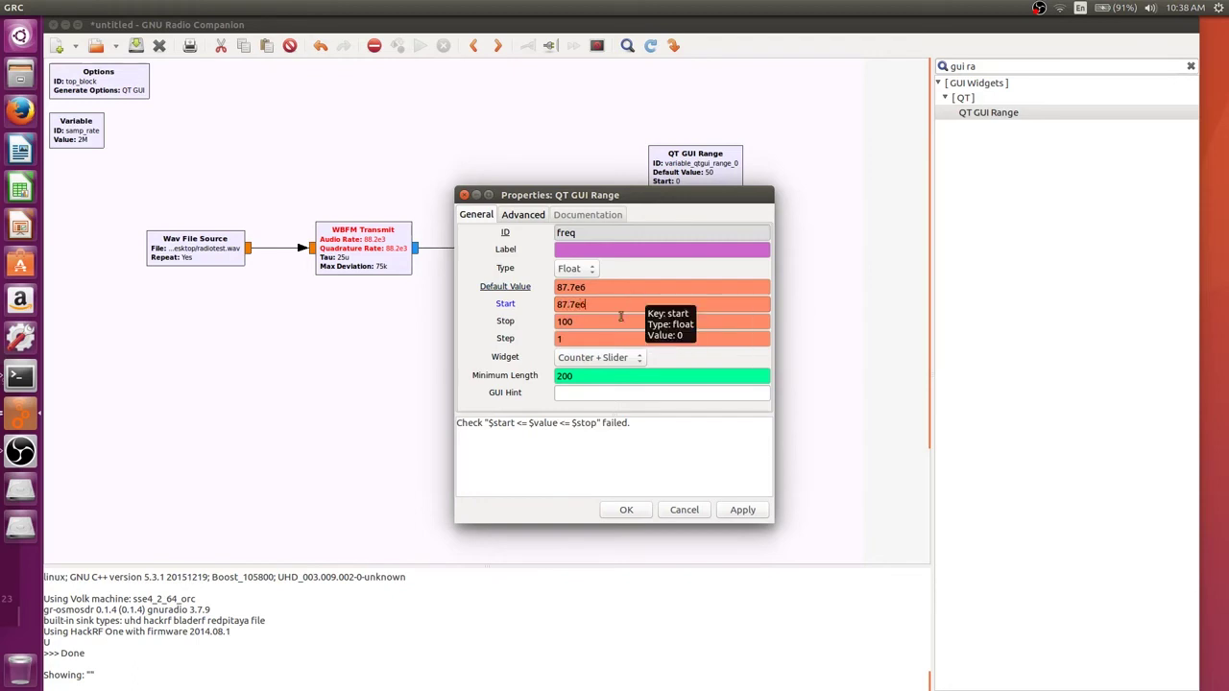
- Set the freq range's stop to 107.7e6 and step to 200e3, then apply
click(617, 323)
key(BackSpace)
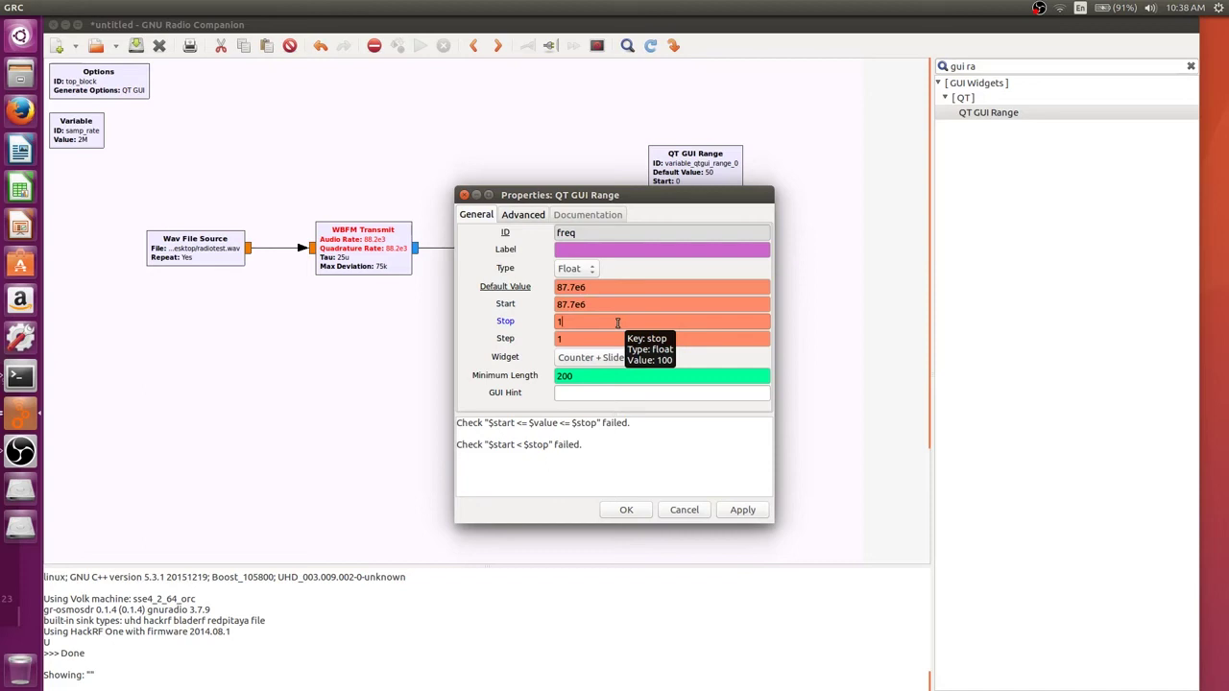
text(07.7e6)
click(608, 340)
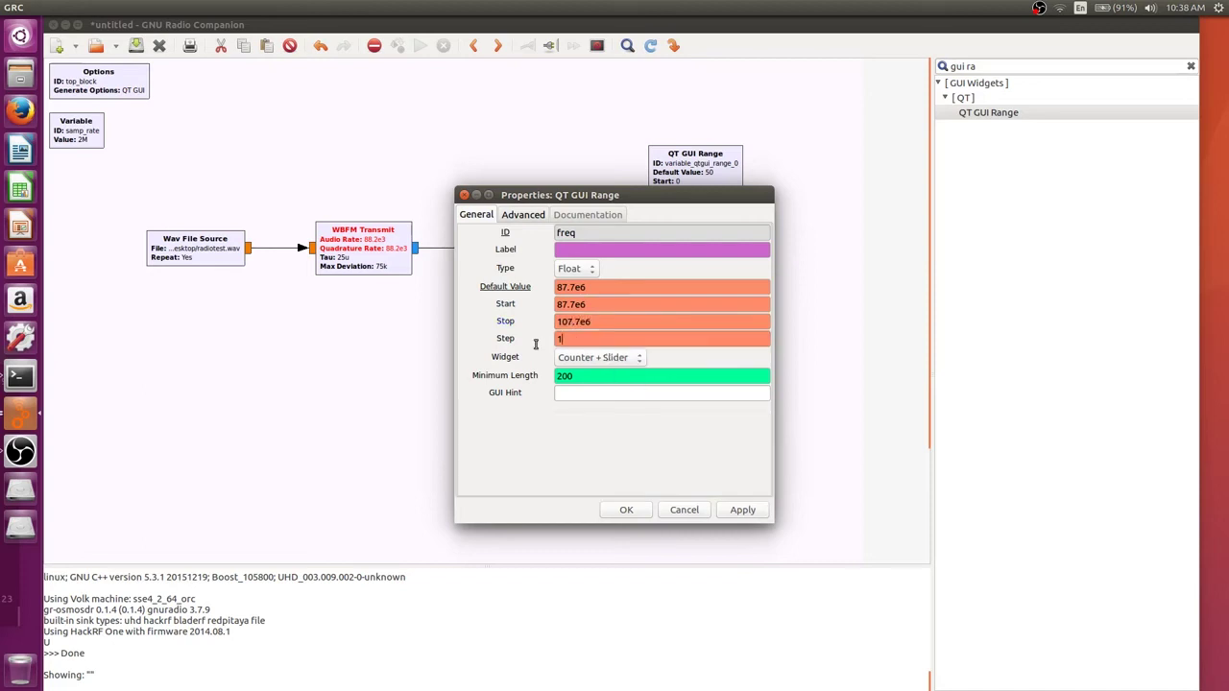
text(200e3)
key(Return)
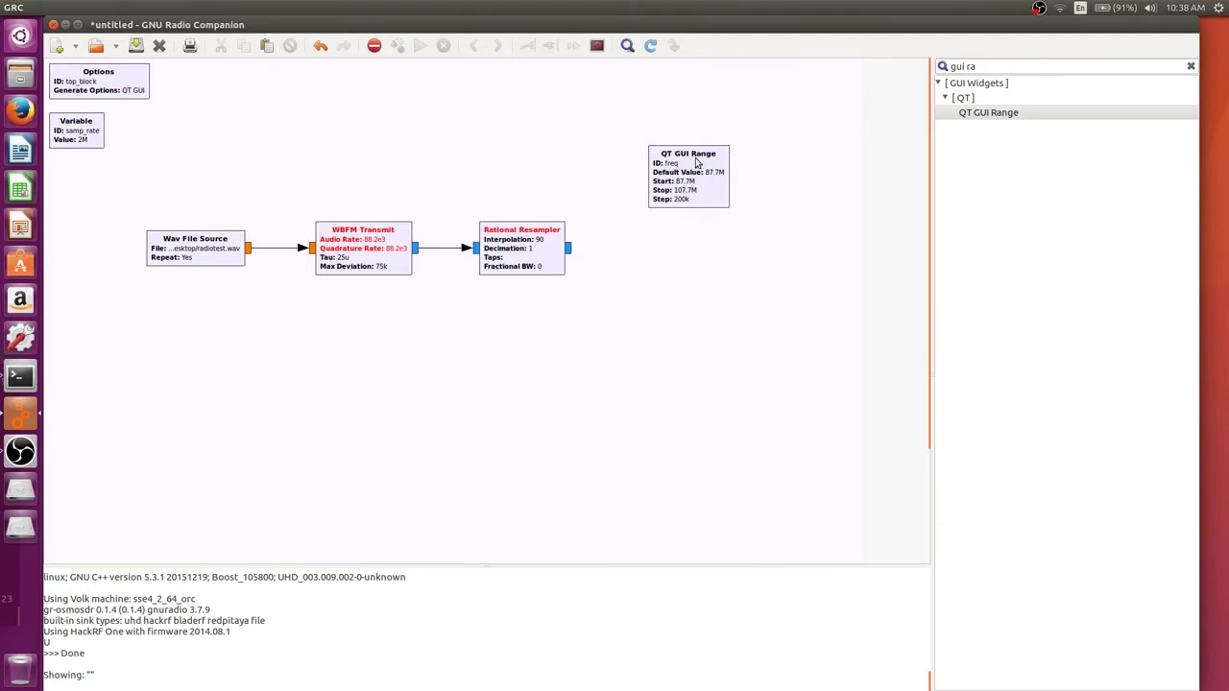
drag(697, 163, 671, 148)
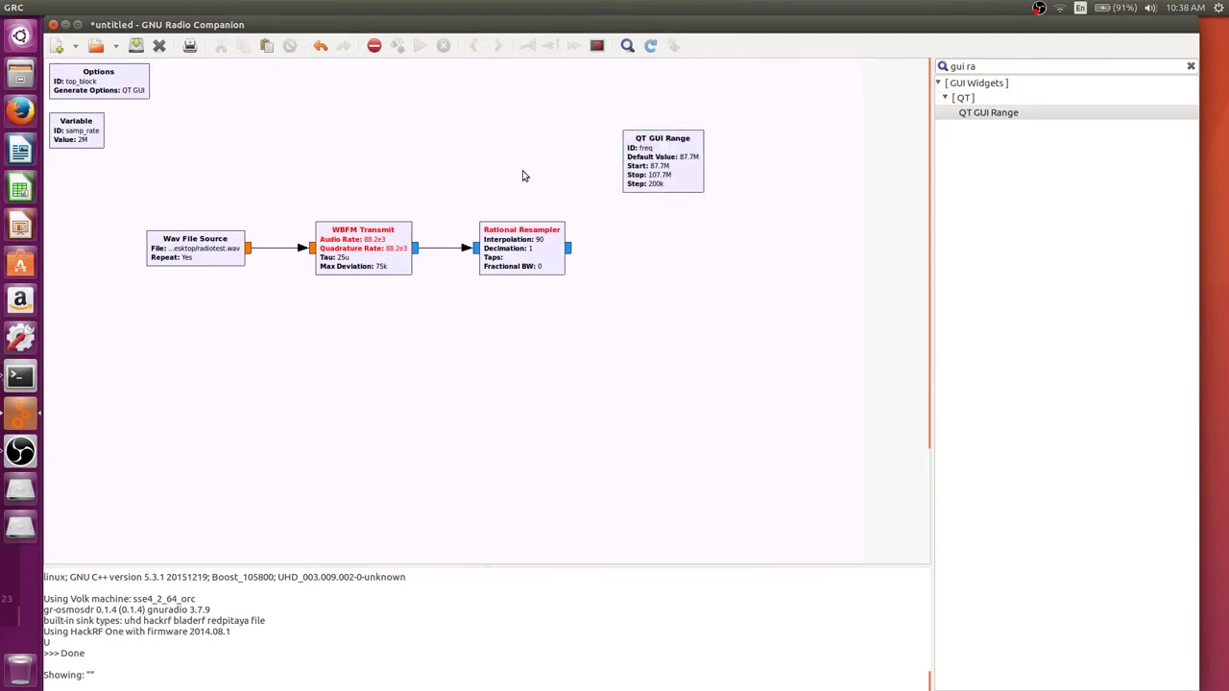
- Search 'osmo' and place an osmocom Sink beside the Rational Resampler
click(941, 66)
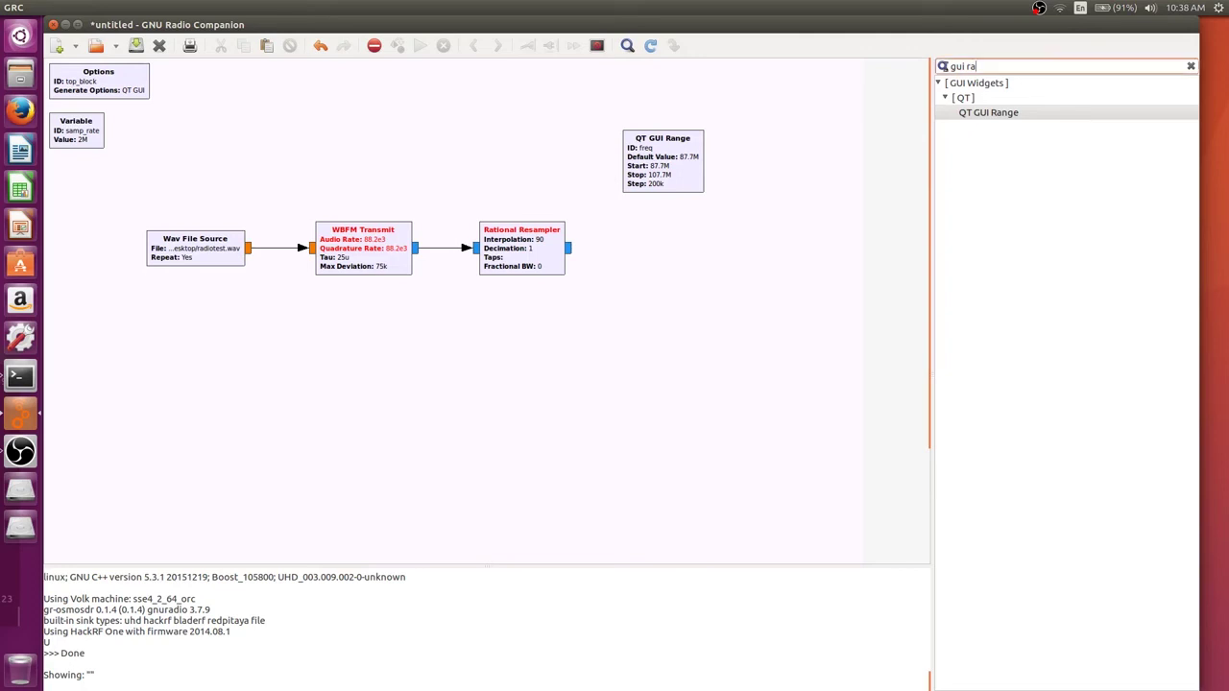
key(ctrl+a)
text(osmo)
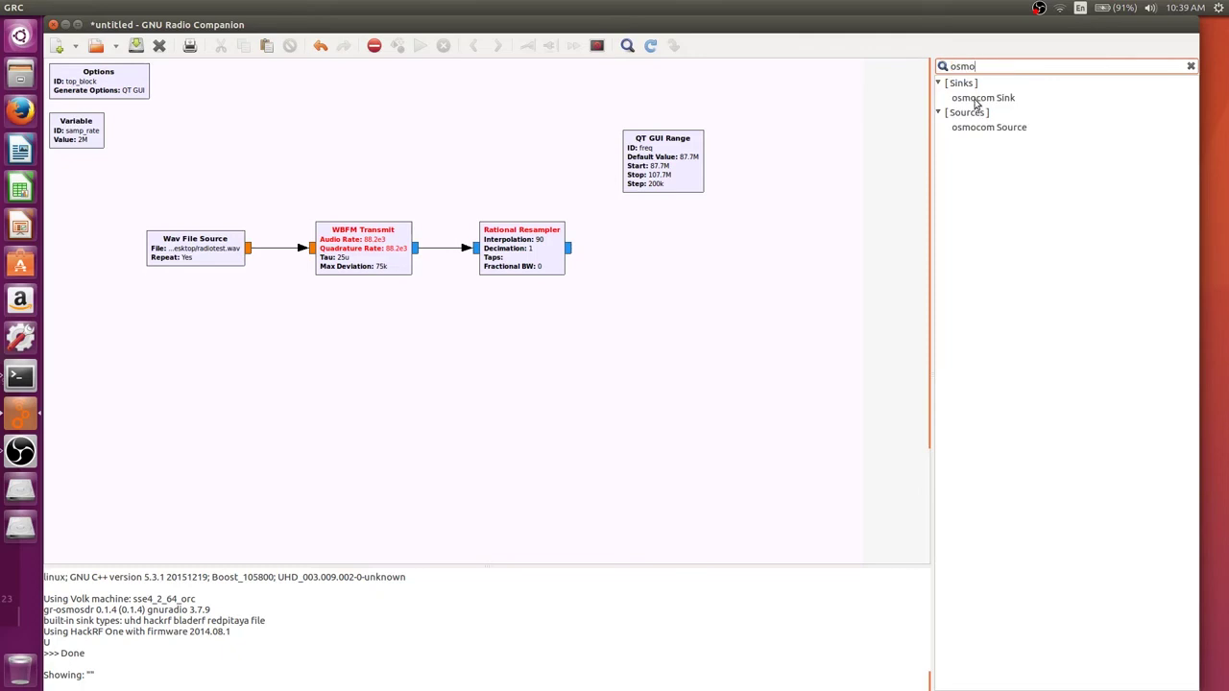
drag(981, 99, 696, 307)
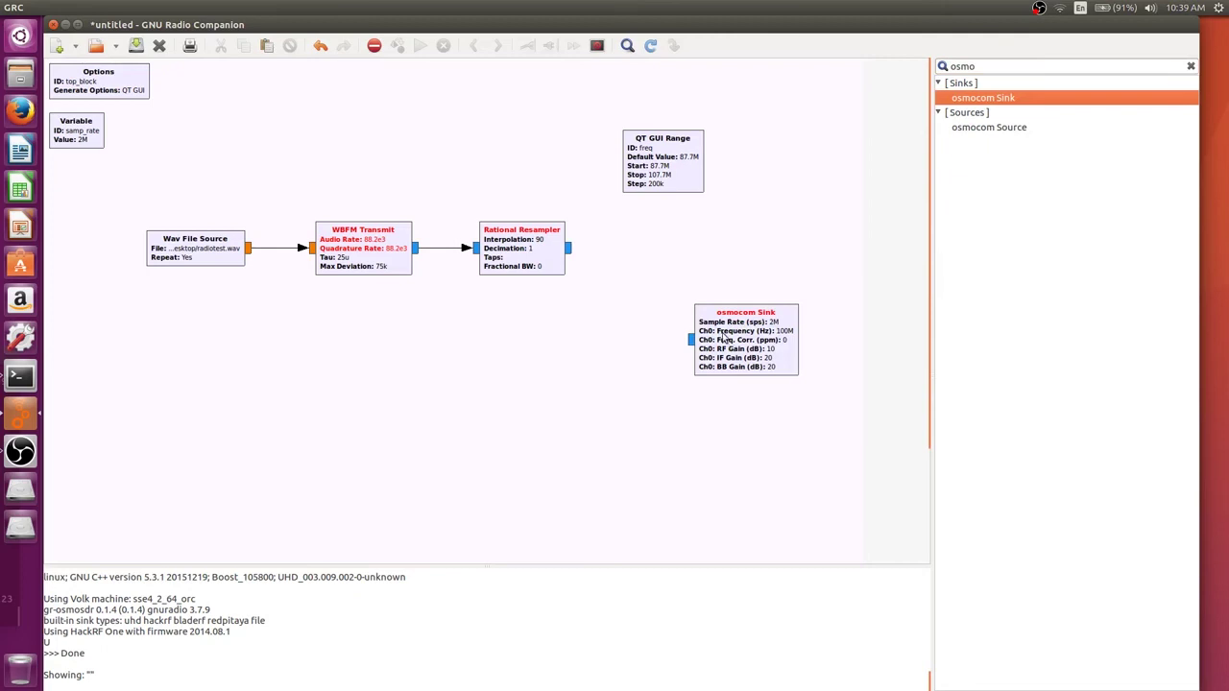
drag(719, 331, 669, 248)
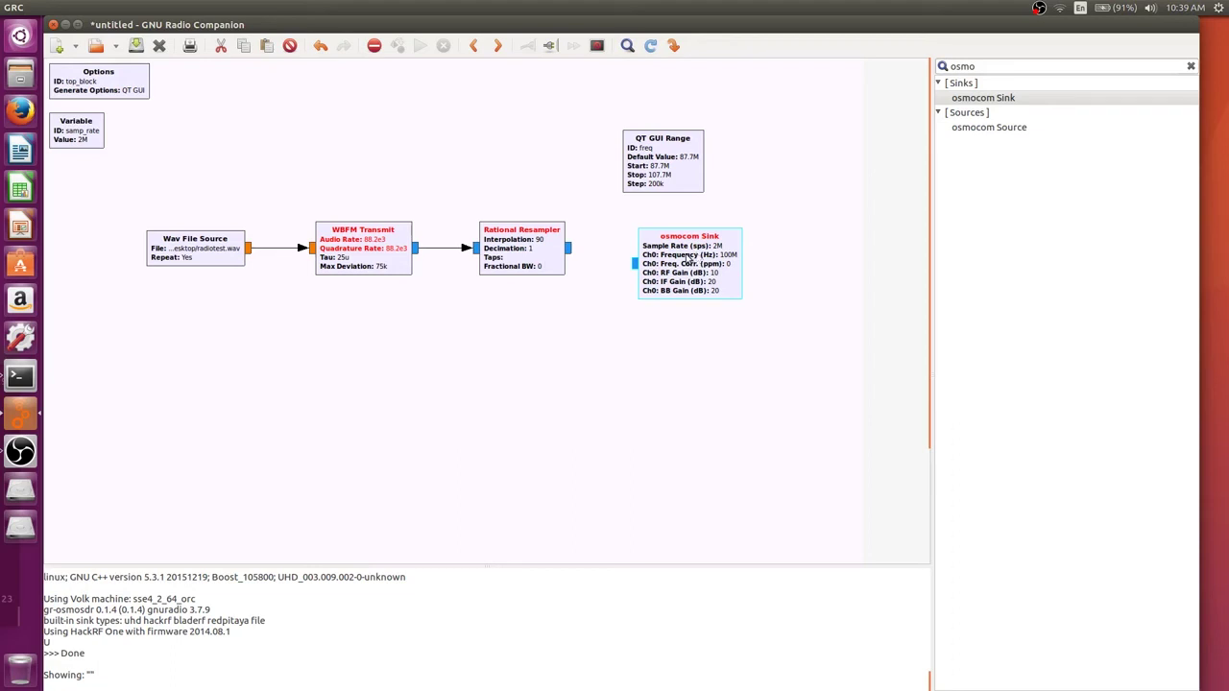
- Set the osmocom Sink's Ch0 Frequency from 100e6 to freq
double_click(689, 257)
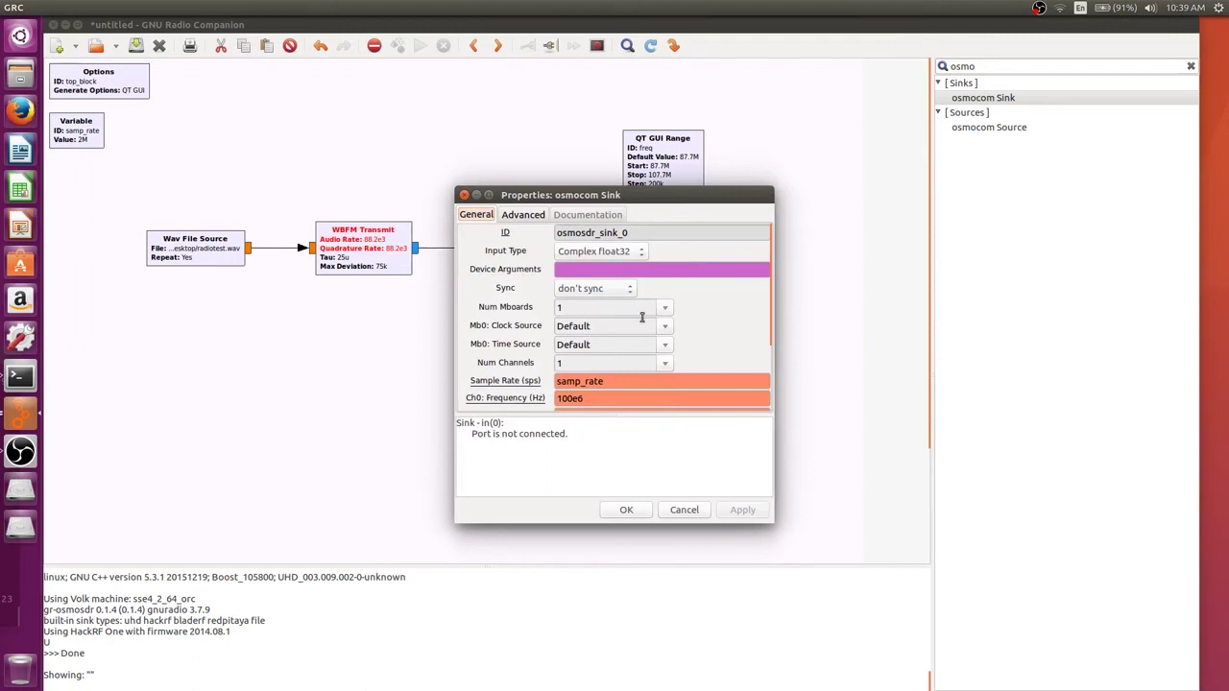
drag(605, 401, 534, 404)
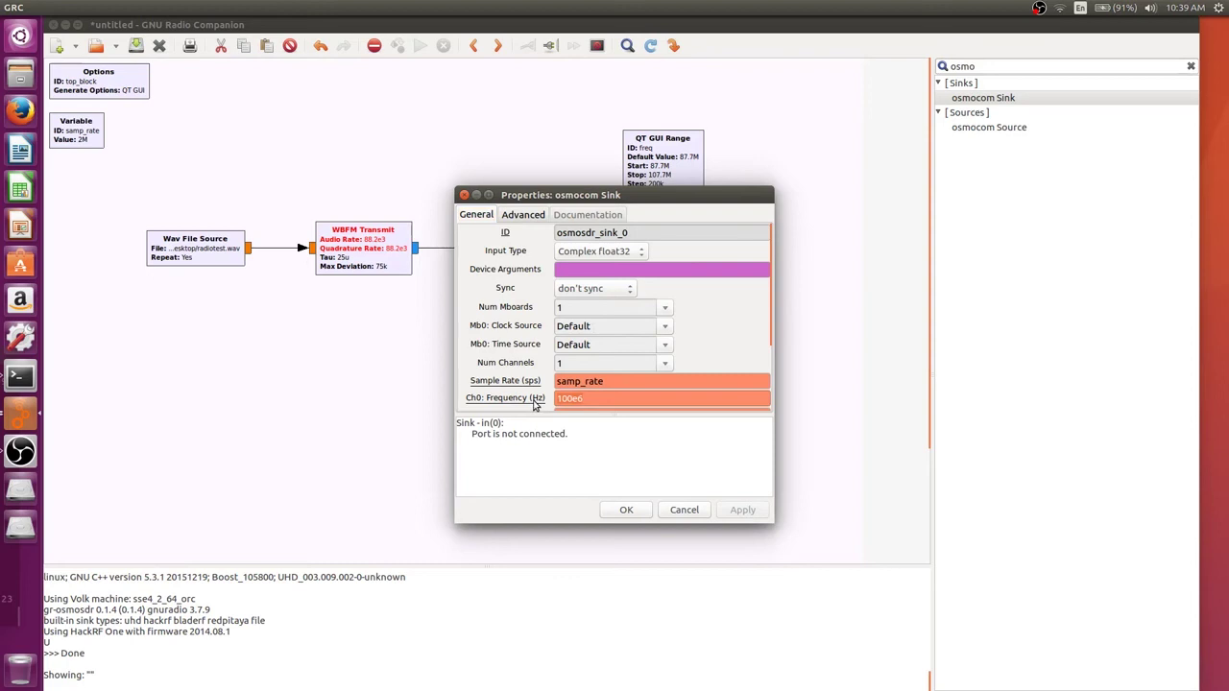
text(freq)
scroll(529, 375, down, 2)
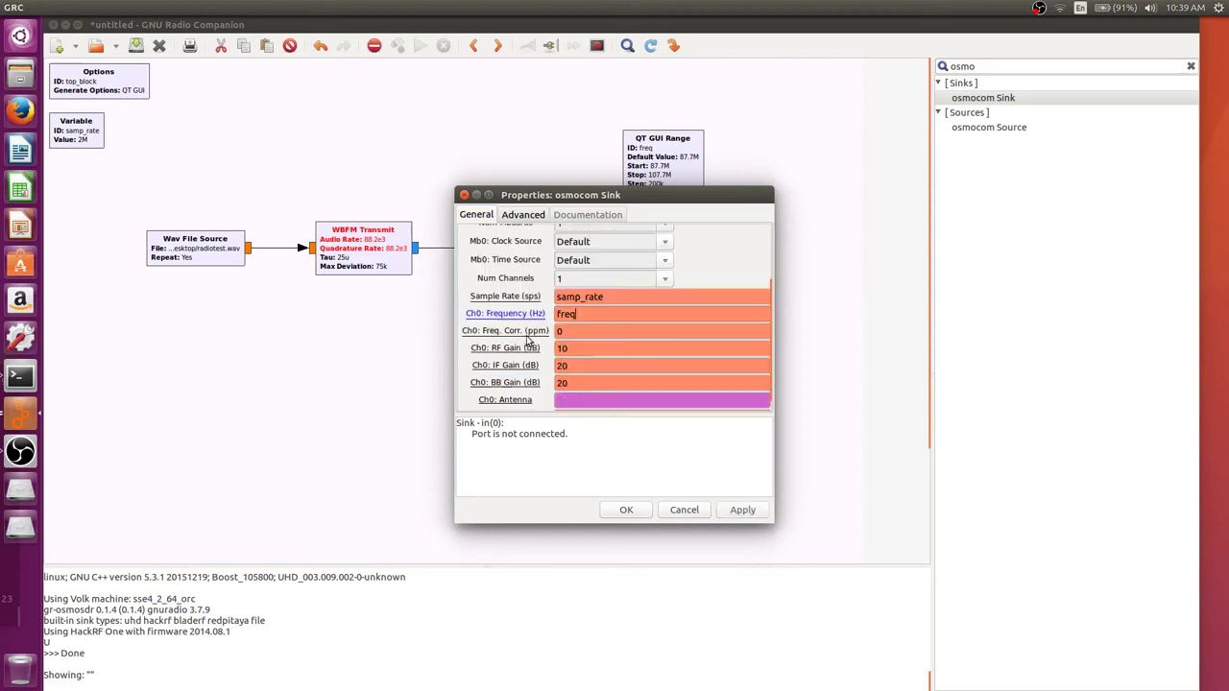
click(624, 514)
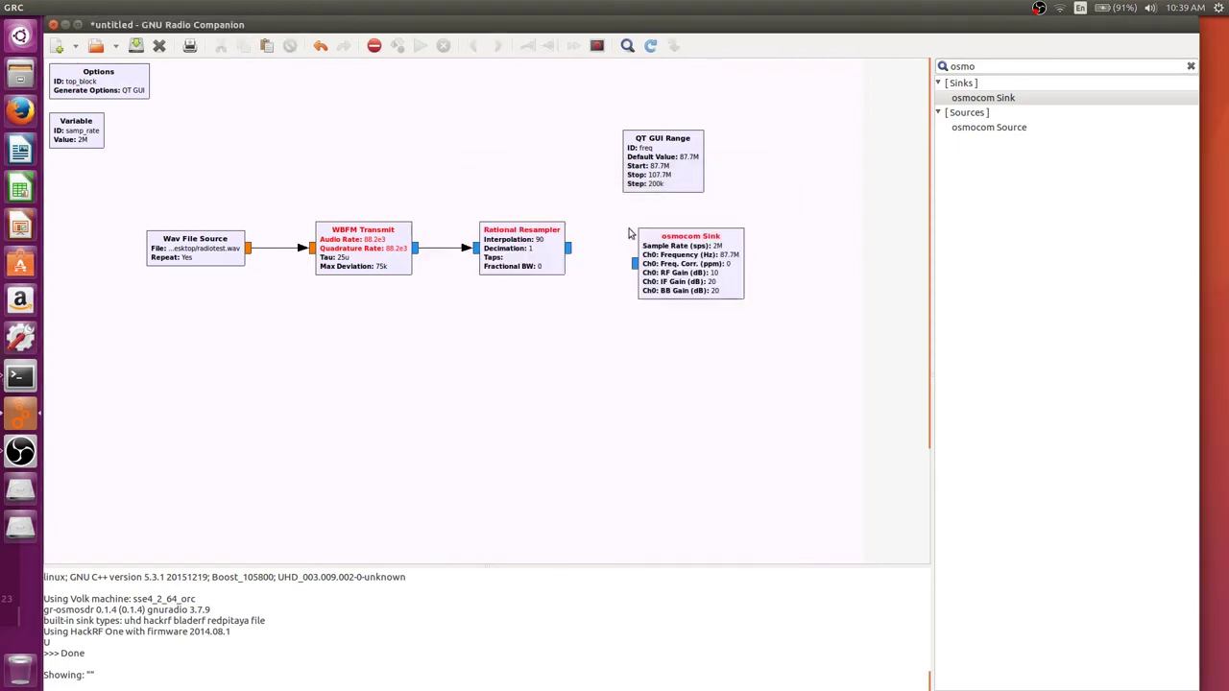
- Change WBFM Transmit's audio and quadrature rates from 88.2e3 to integer 88200
key(Return)
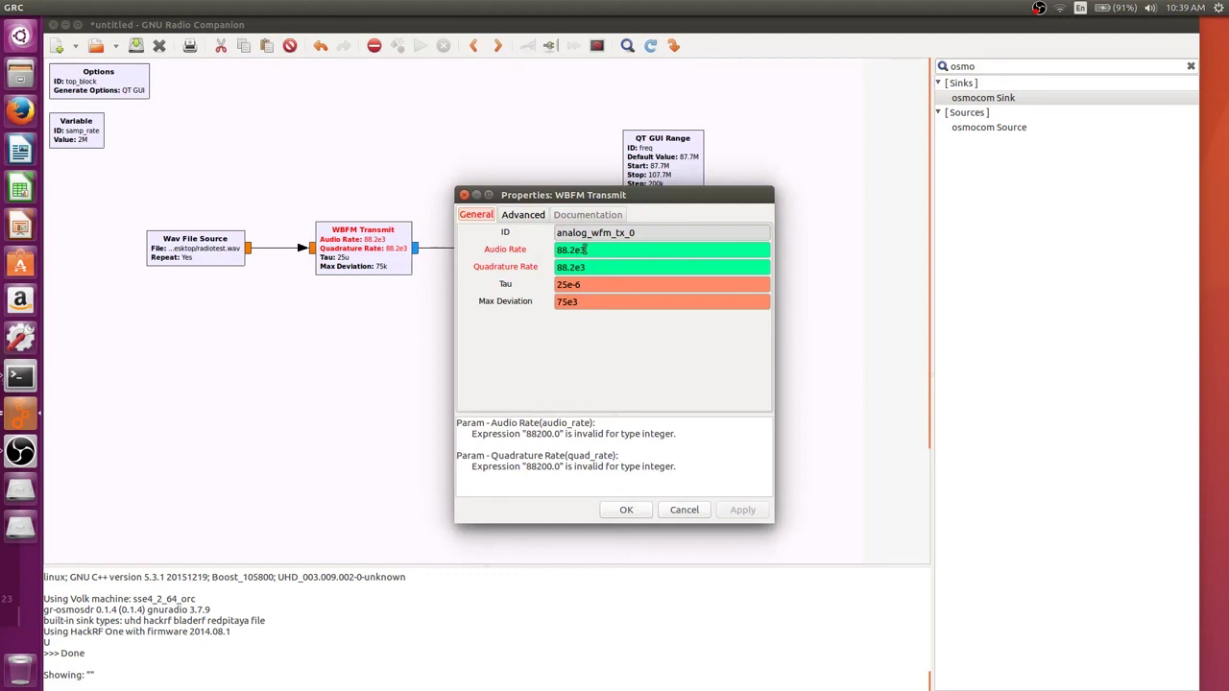
click(586, 250)
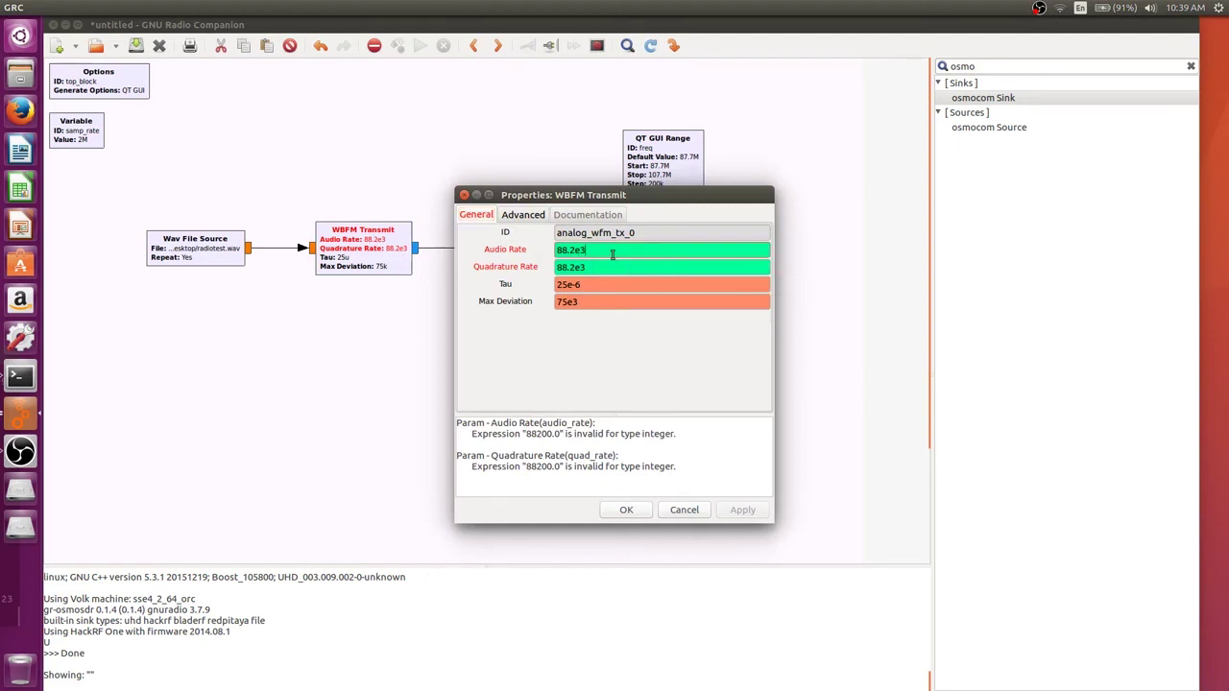
key(BackSpace)
key(BackSpace)
key(BackSpace)
key(BackSpace)
text(20)
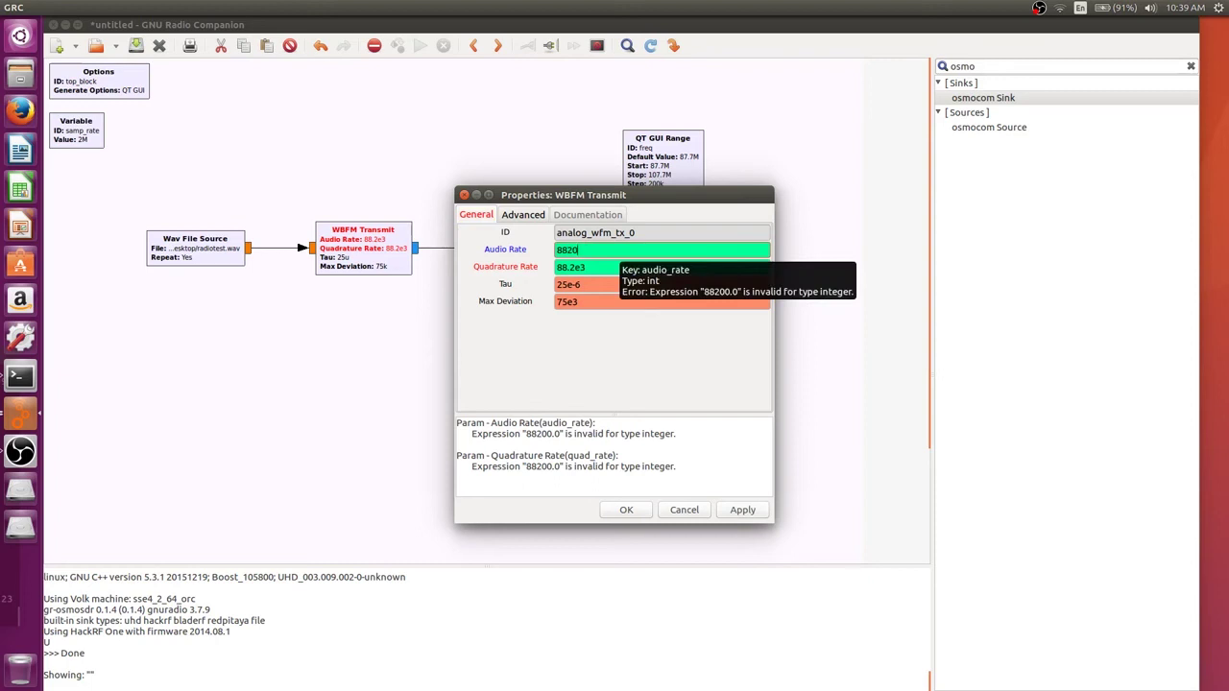
text(-000)
click(608, 266)
key(BackSpace)
key(BackSpace)
key(BackSpace)
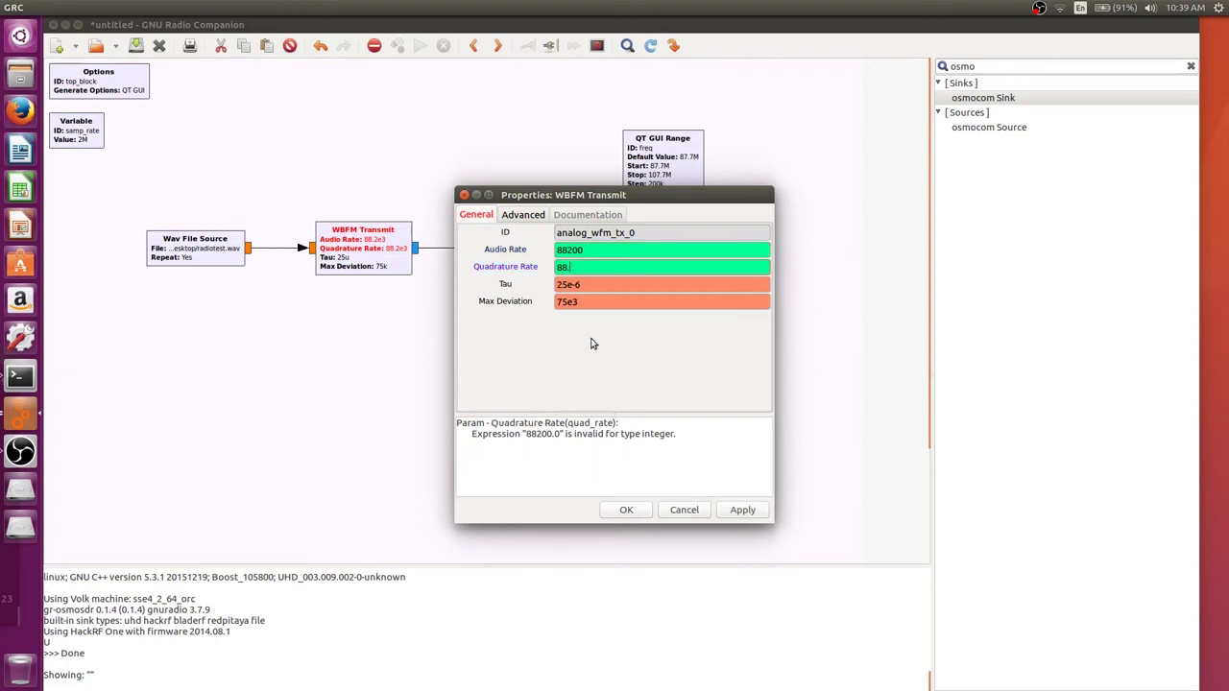
text(200)
click(636, 509)
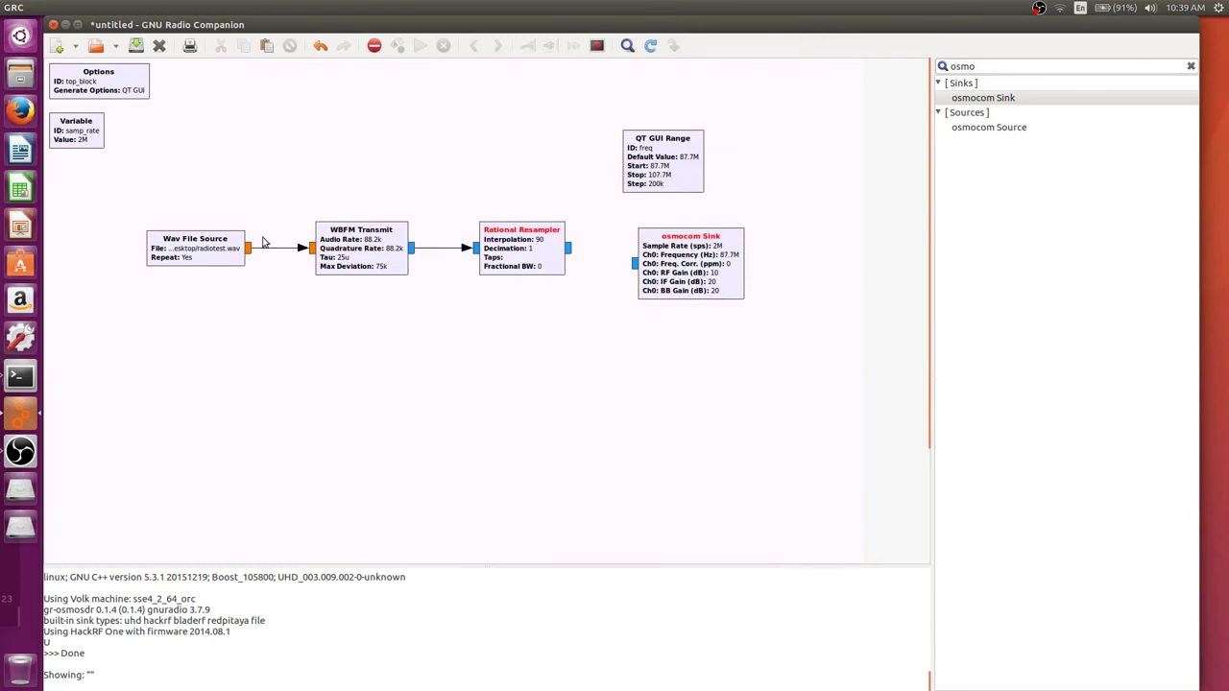
- Connect the Rational Resampler output into the osmocom Sink and align the Sink
click(569, 249)
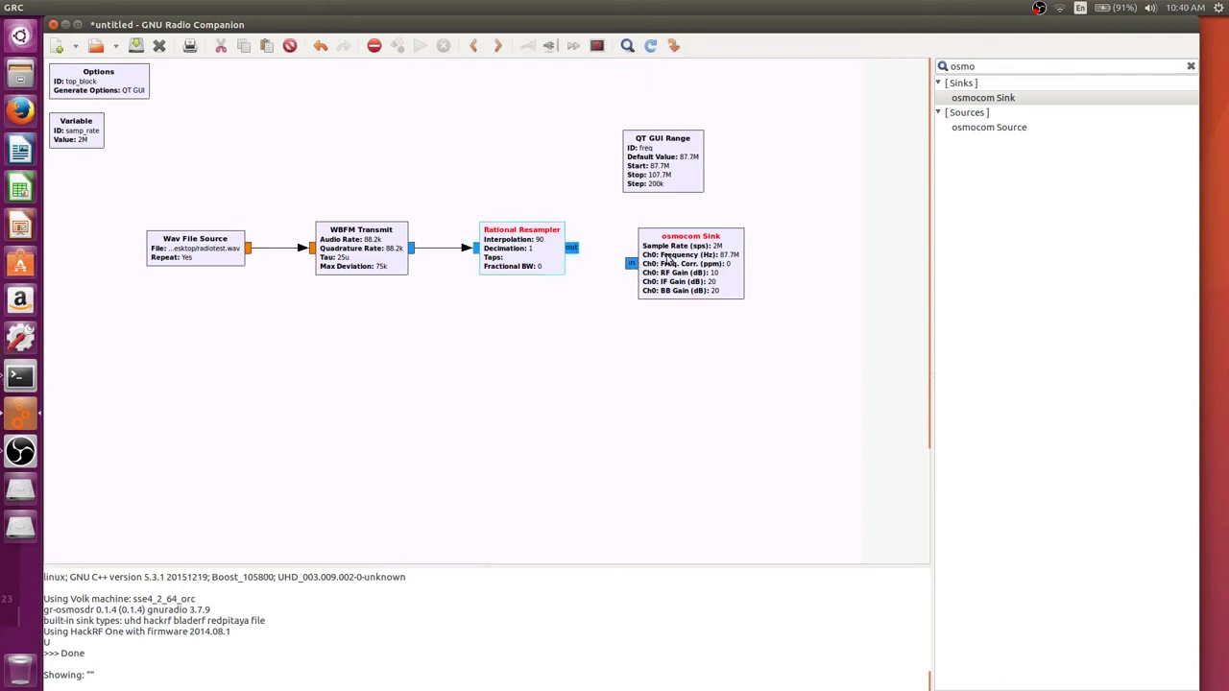
click(669, 261)
mouse_move(669, 261)
mouse_down()
mouse_move(669, 245)
mouse_move(677, 256)
mouse_up()
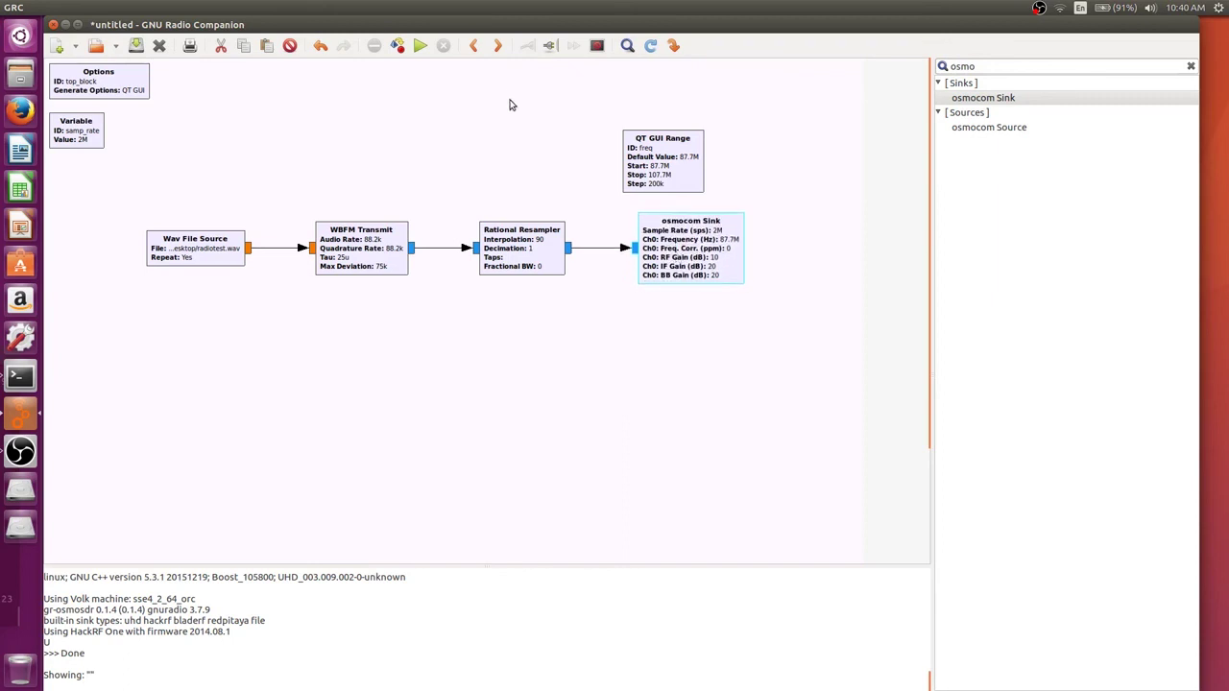
- Save the flowgraph as tutorial2.grc when running it
click(419, 47)
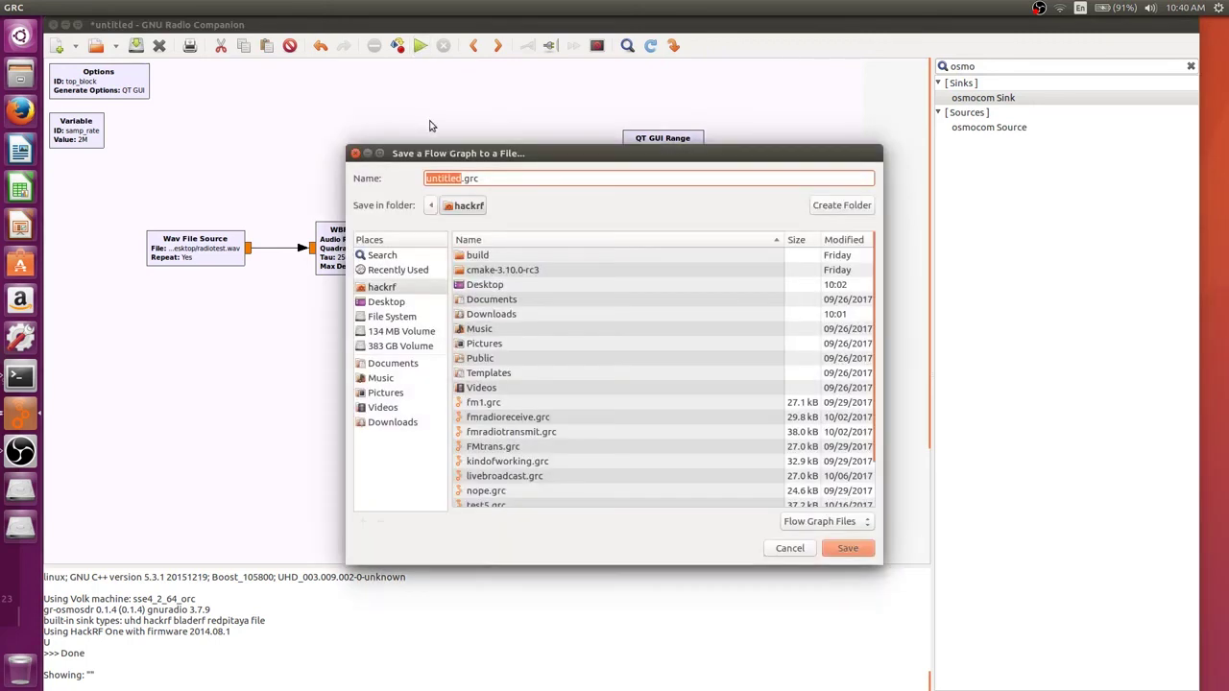
text(tutorial2)
click(842, 551)
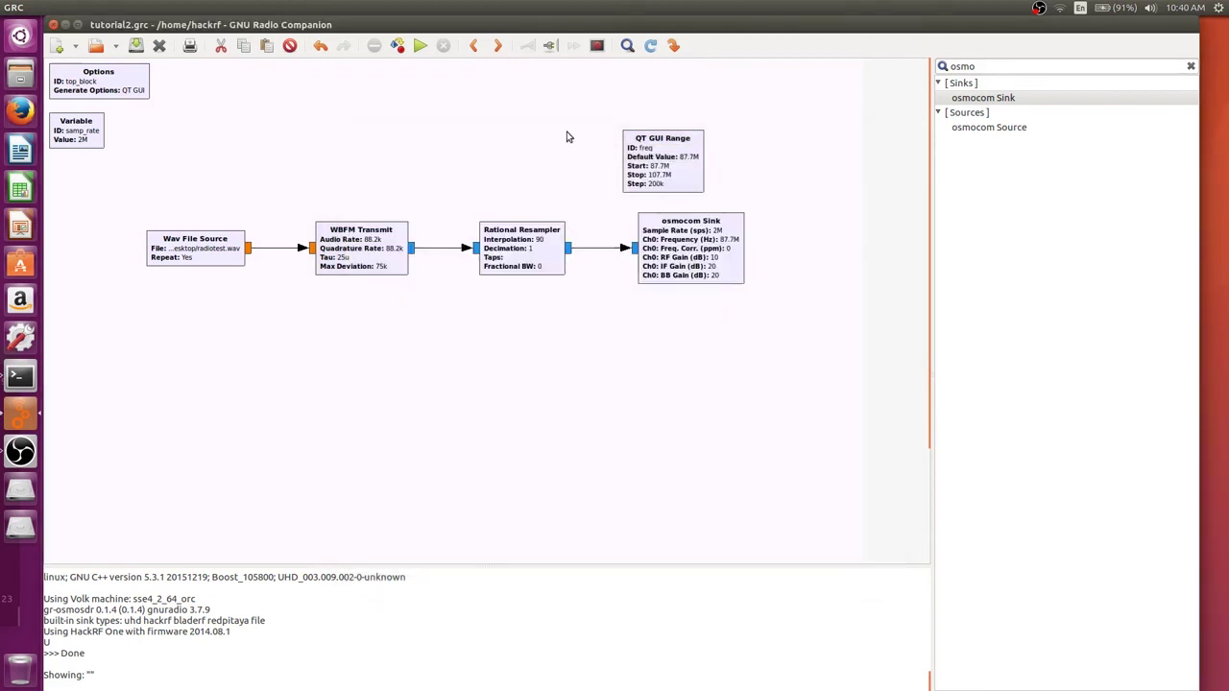
- Run the flowgraph with F6, tune freq up to 88300000, then close the Top Block window
key(F6)
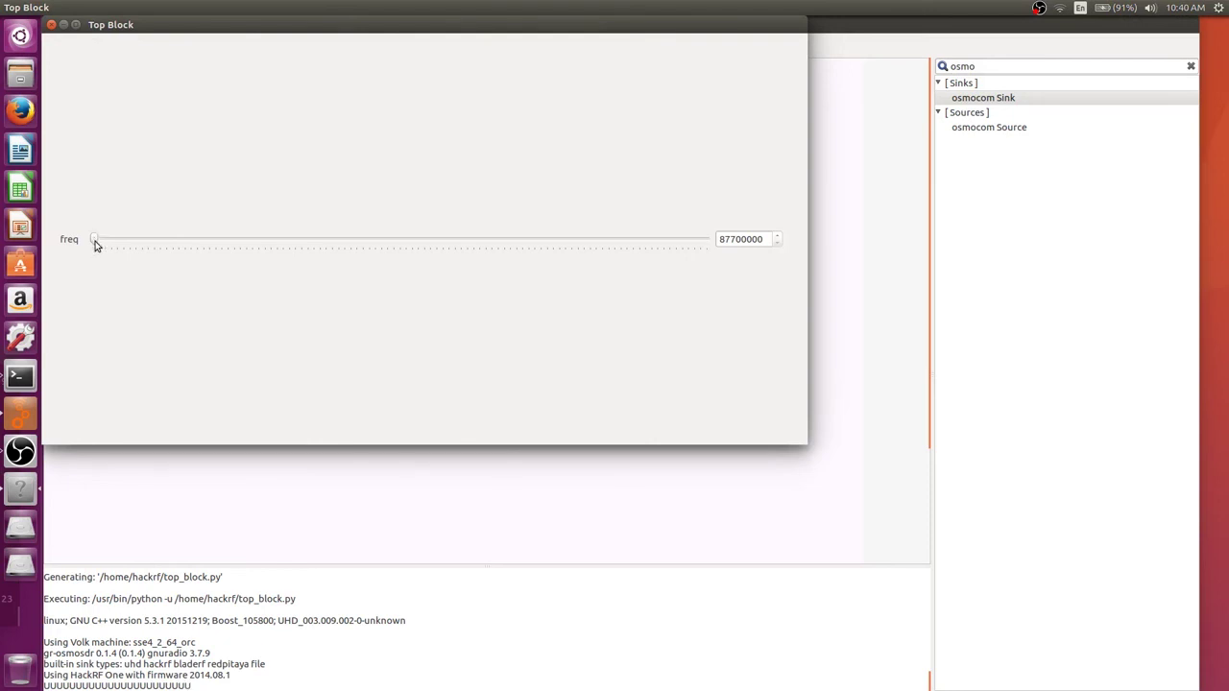
drag(95, 245, 112, 243)
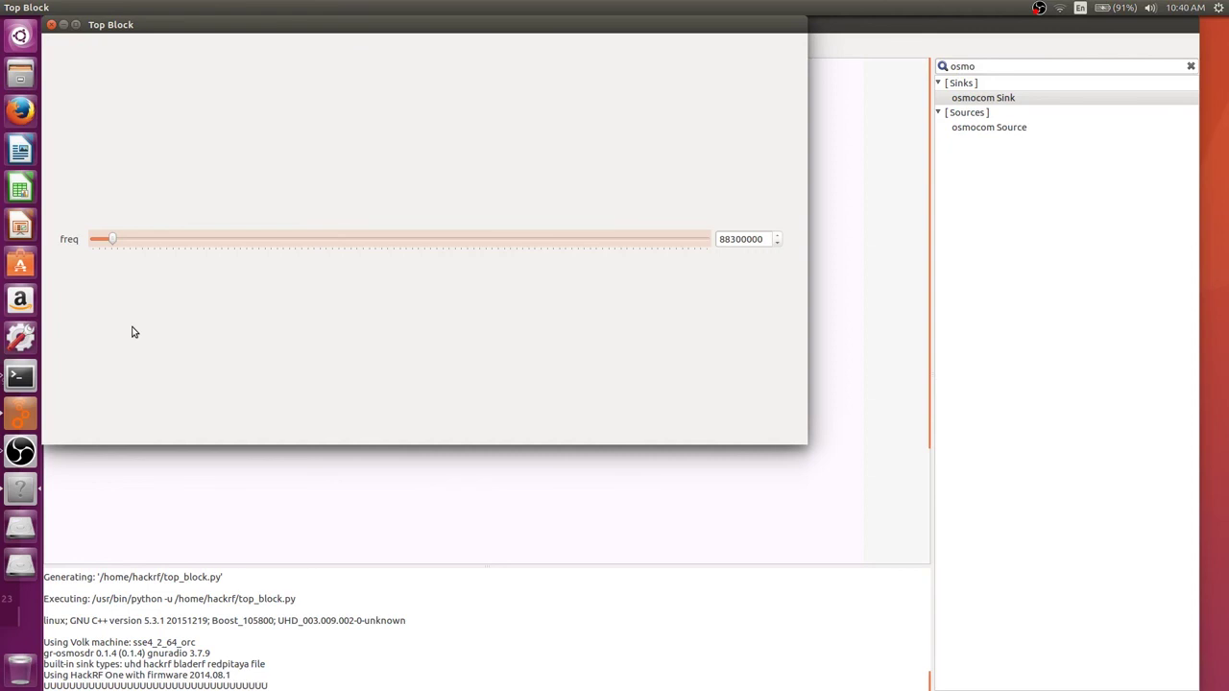
click(52, 27)
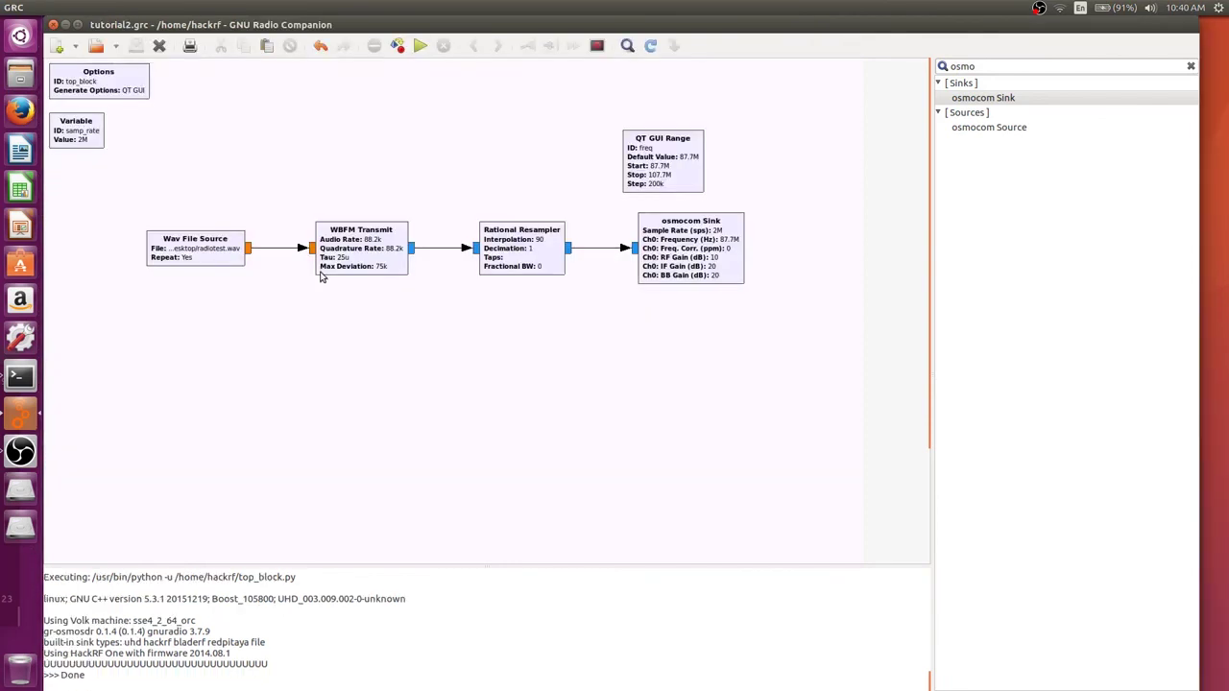